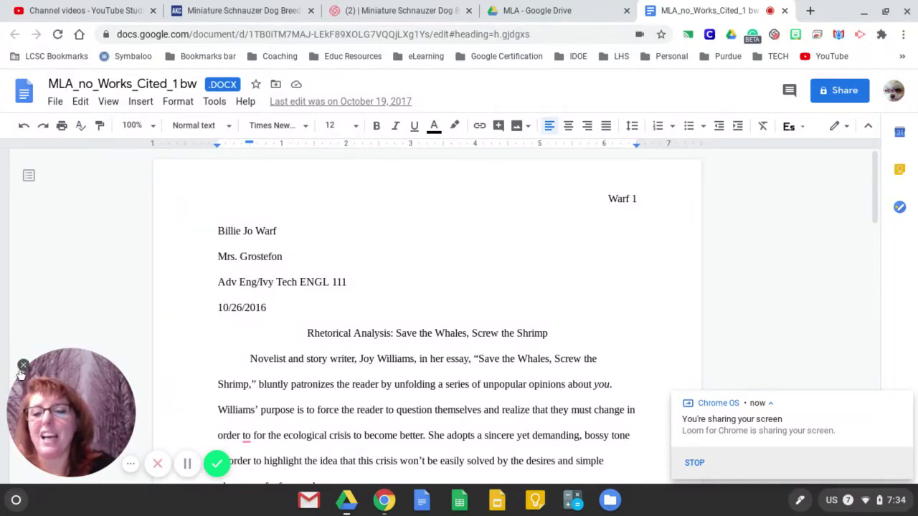
Look over the sample MLA essay from its heading down to the end of the first page
left_click(23, 365)
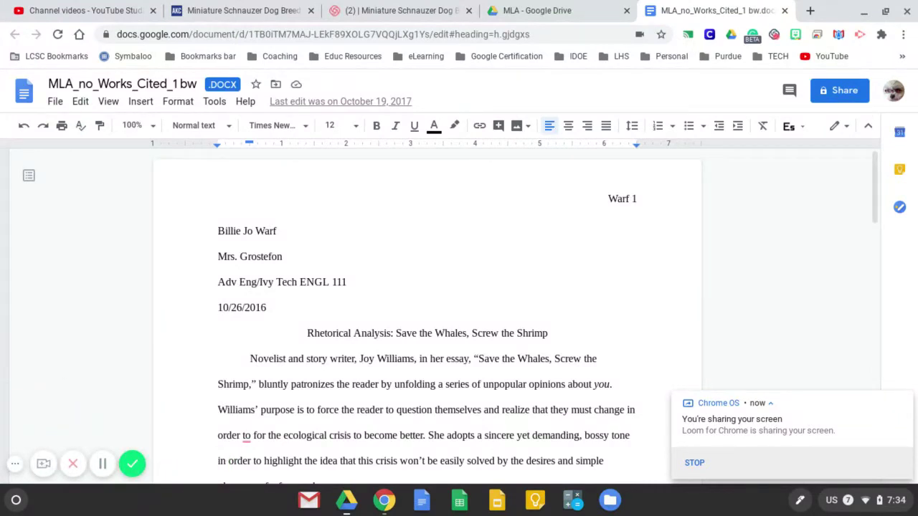
left_click(903, 399)
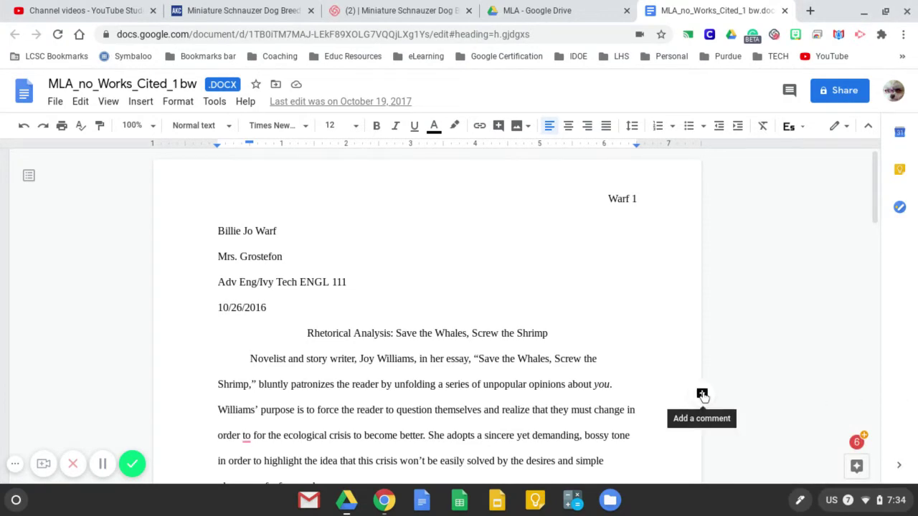
scroll(701, 393, "down", 3)
scroll(704, 397, "down", 5)
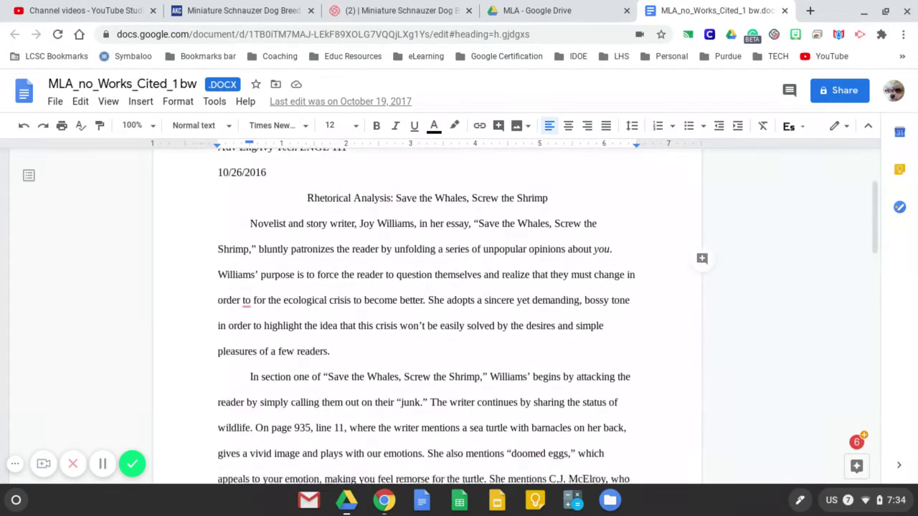
scroll(702, 394, "down", 4)
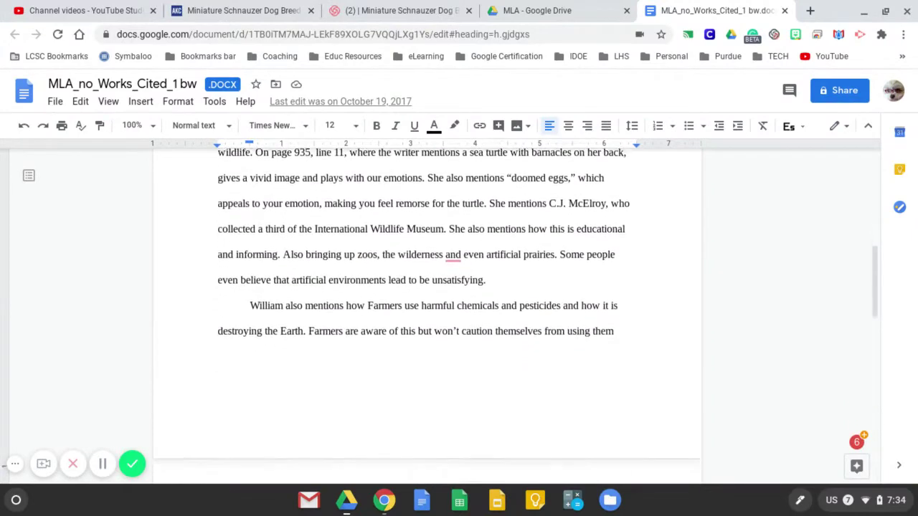
scroll(703, 394, "up", 5)
scroll(701, 393, "up", 3)
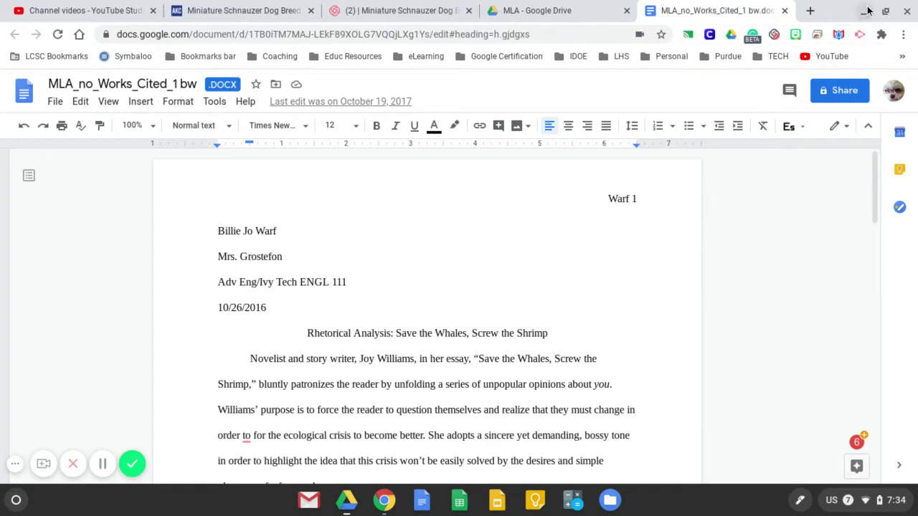
Minimize the browser, browse the full list of installed apps and open Google Docs
left_click(865, 10)
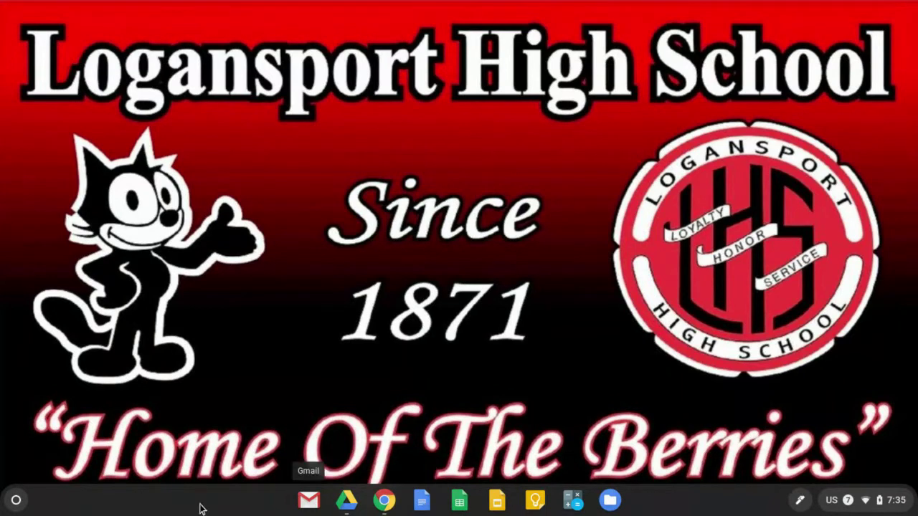
left_click(21, 504)
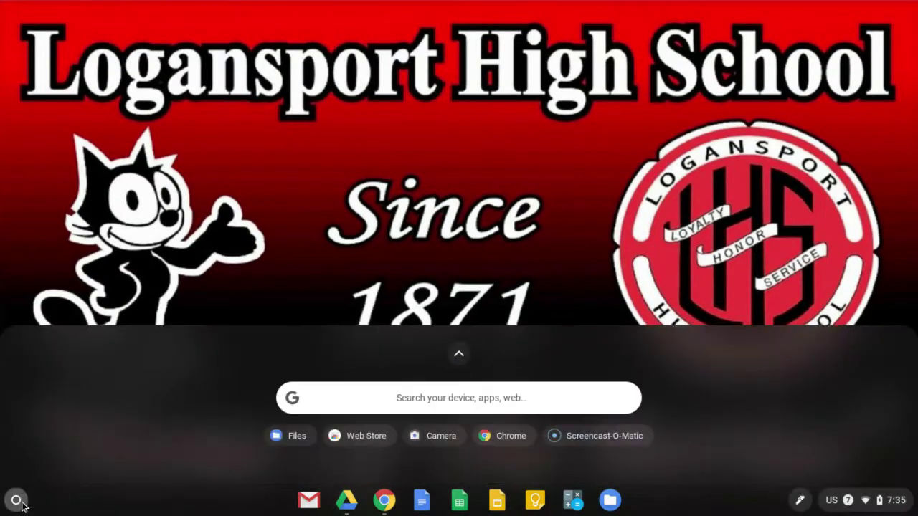
left_click(456, 353)
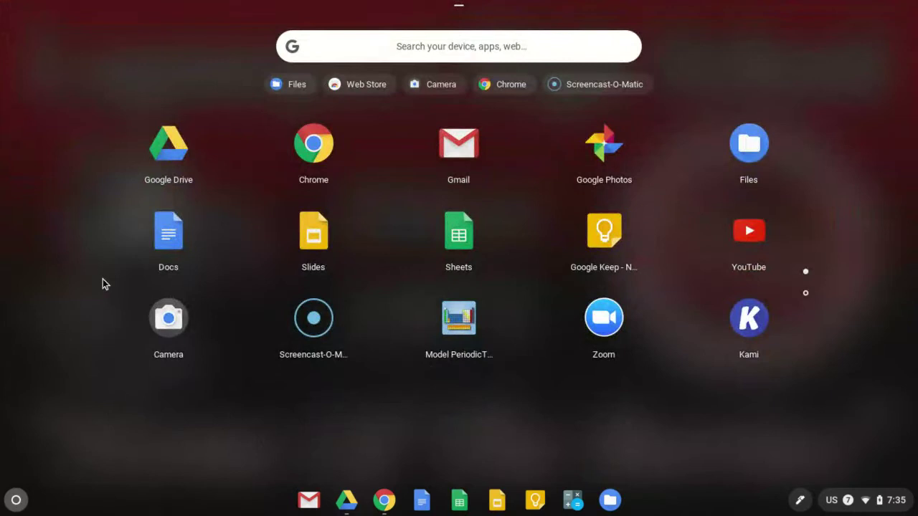
left_click(806, 295)
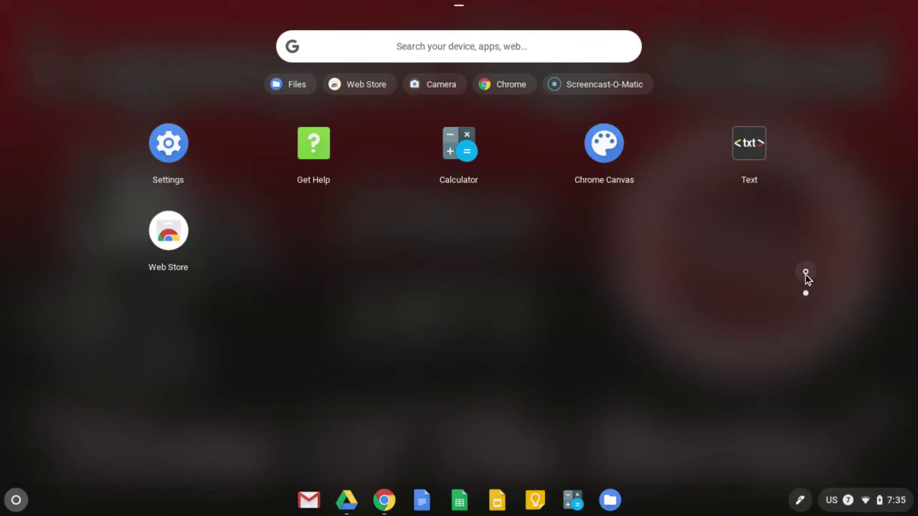
left_click(805, 273)
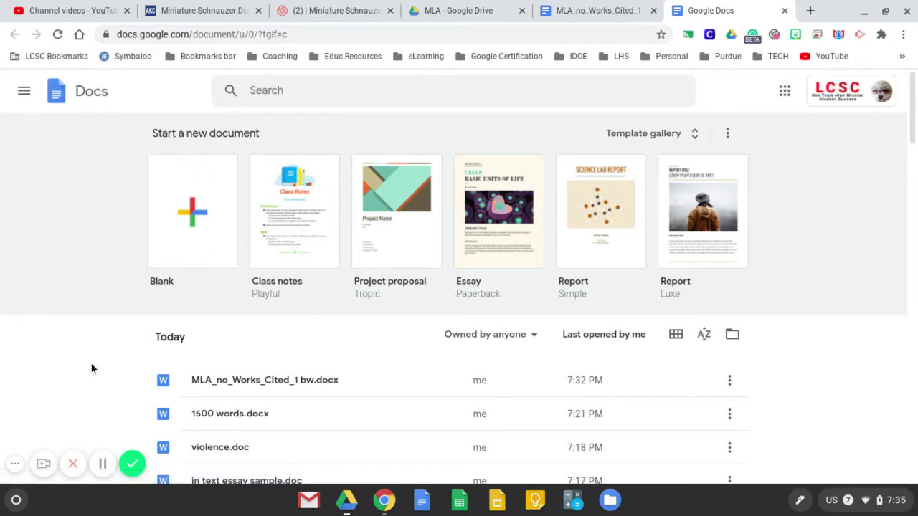
Create a new blank document from the Docs home page
scroll(91, 369, "down", 3)
scroll(90, 368, "down", 2)
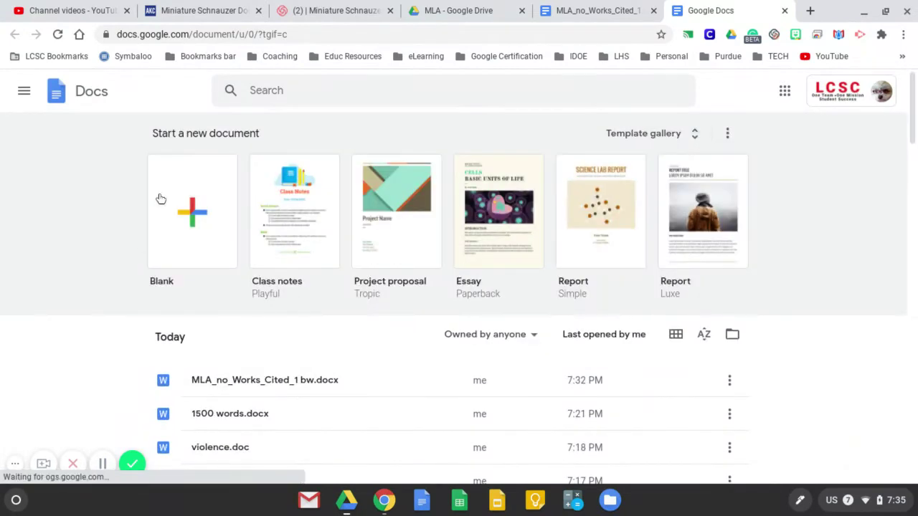
left_click(200, 225)
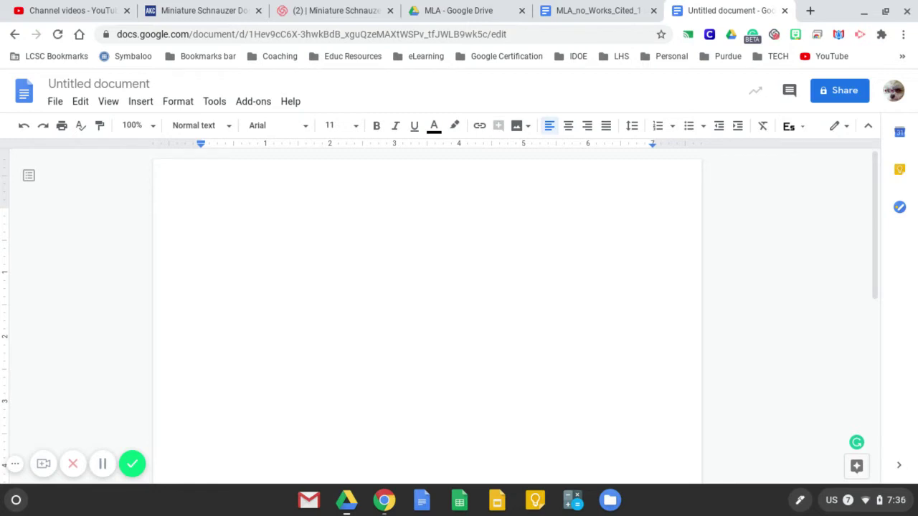
Write the opening sentence "Schnauzer dogs make great pets." in the document
type("Sch")
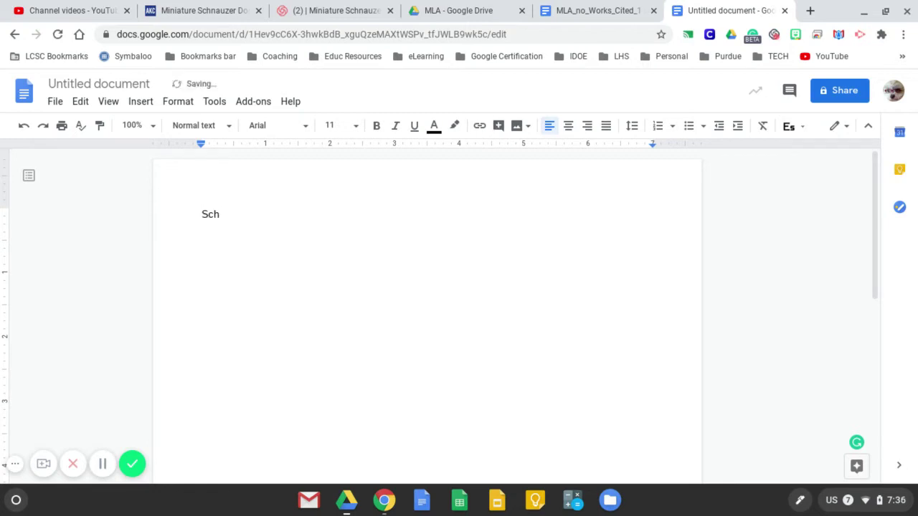
type("nauzer")
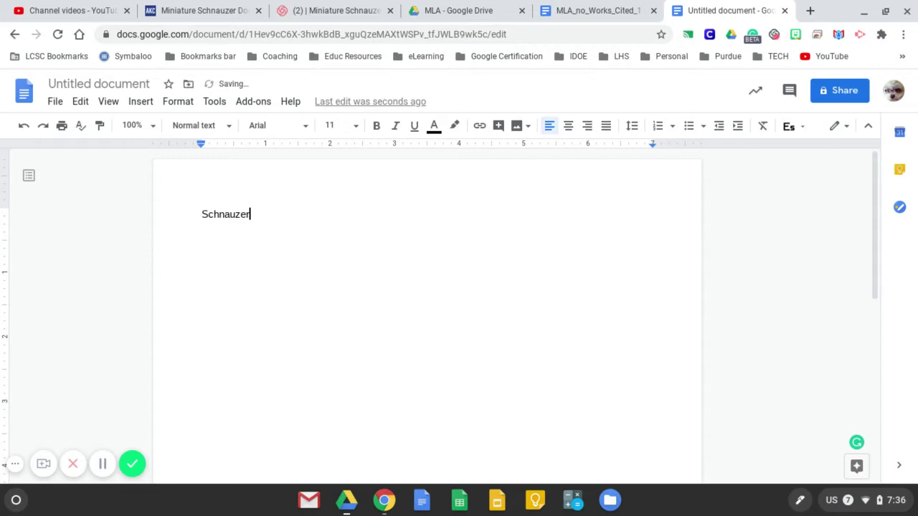
type(" dogs make great pets.")
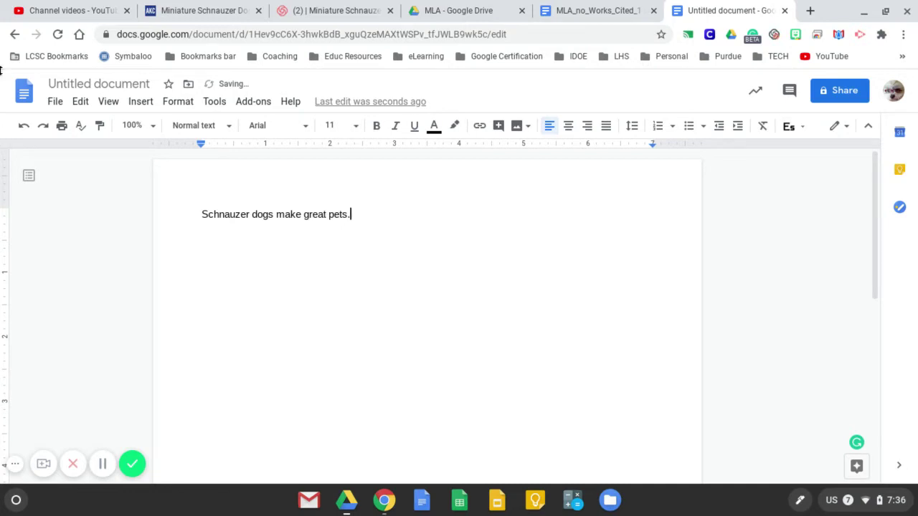
Rename the document as "Schnauzers"
left_click(71, 84)
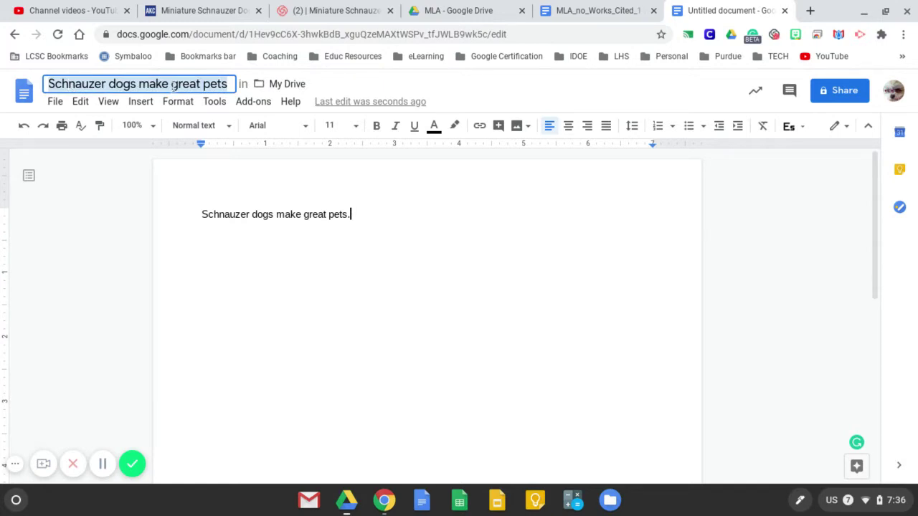
left_click(229, 84)
key("BackSpace")
key("BackSpace")
key("BackSpace")
key("BackSpace")
key("BackSpace")
key("BackSpace")
key("BackSpace")
key("BackSpace")
key("BackSpace")
key("BackSpace")
key("BackSpace")
key("BackSpace")
key("BackSpace")
key("BackSpace")
key("BackSpace")
key("BackSpace")
key("BackSpace")
key("BackSpace")
key("BackSpace")
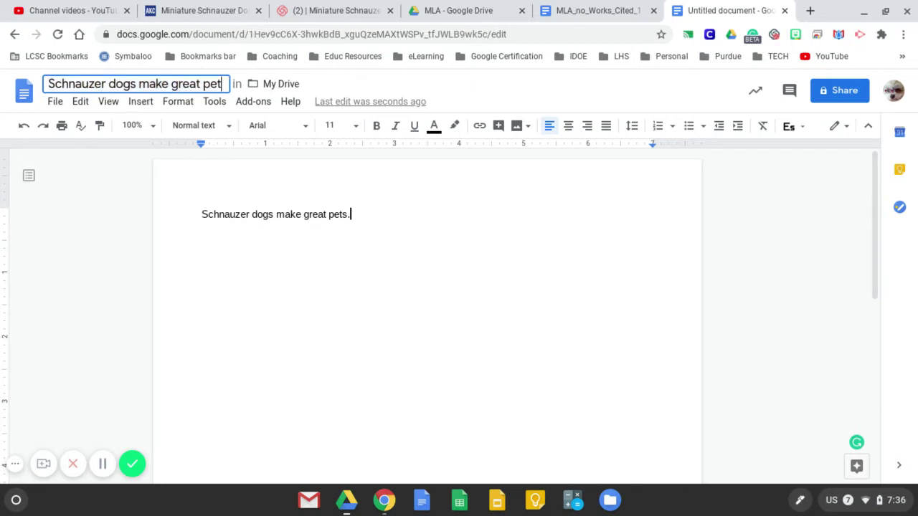
key("BackSpace")
key("BackSpace")
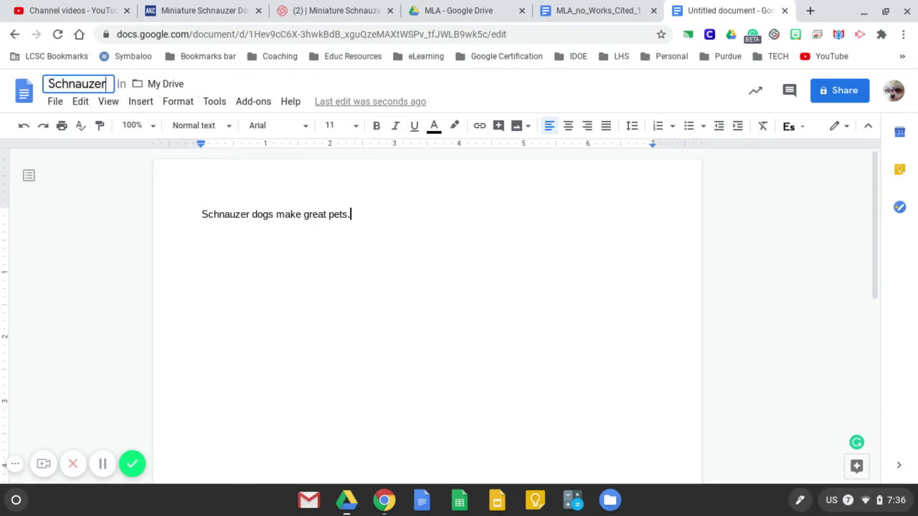
type("s")
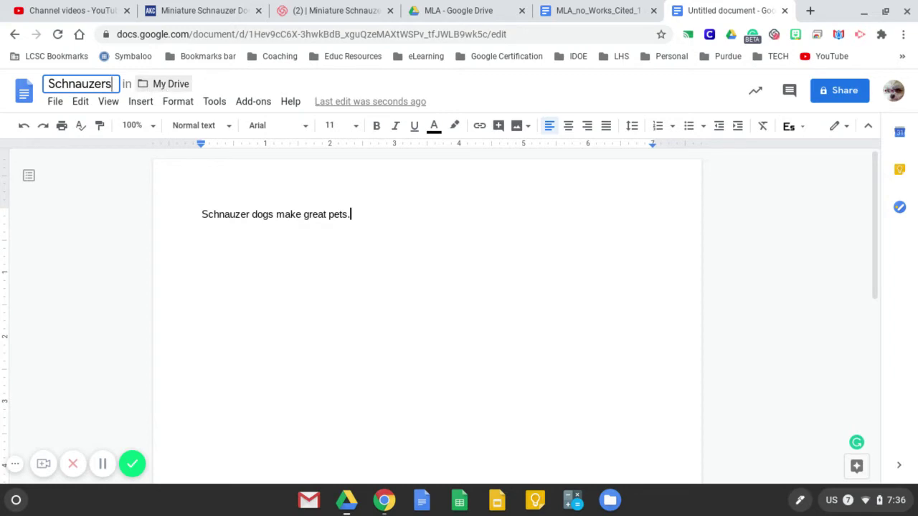
Move the document from My Drive into the English folder
left_click(163, 86)
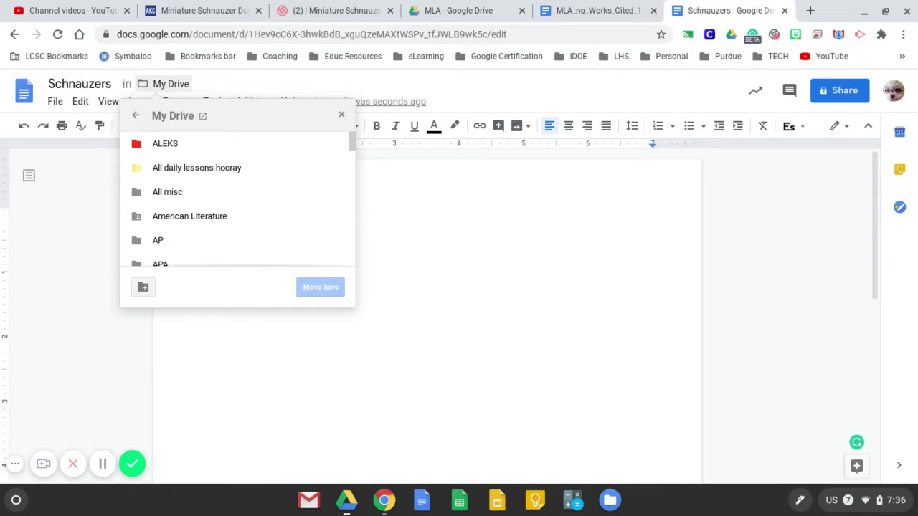
scroll(175, 157, "down", 5)
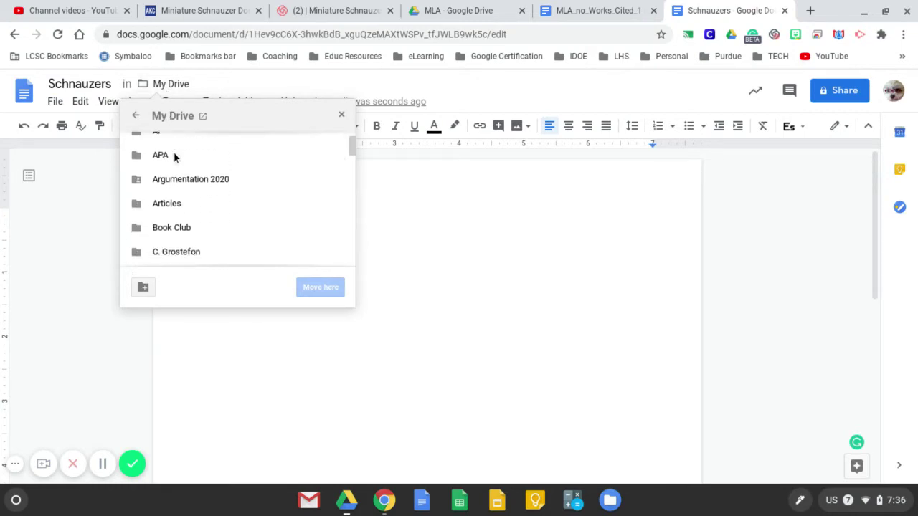
scroll(172, 162, "down", 2)
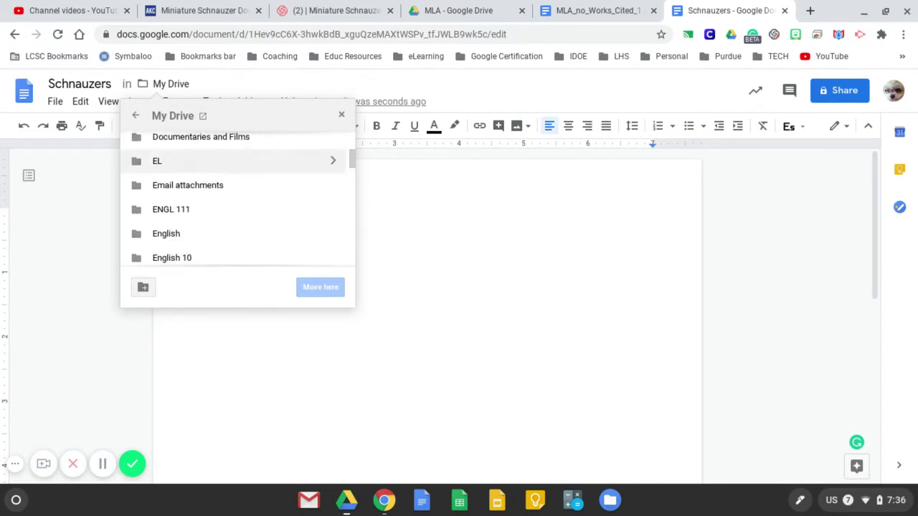
left_click(170, 194)
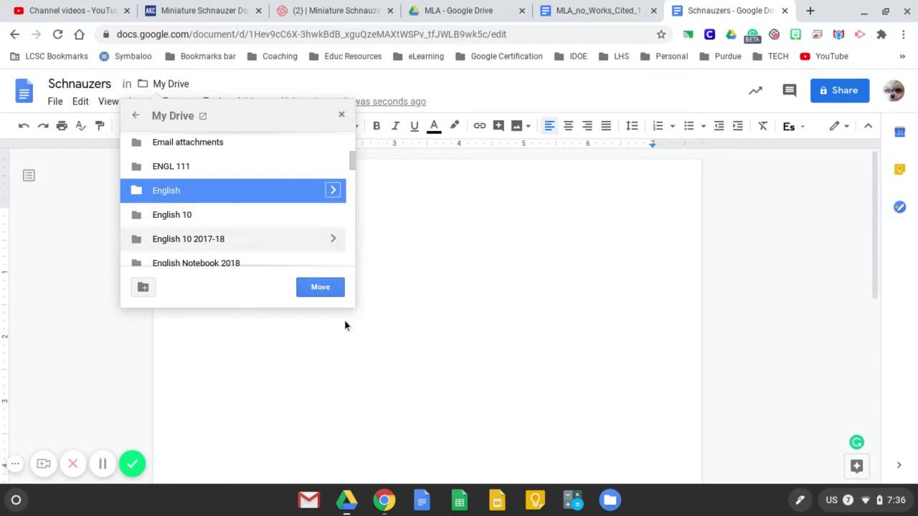
left_click(322, 287)
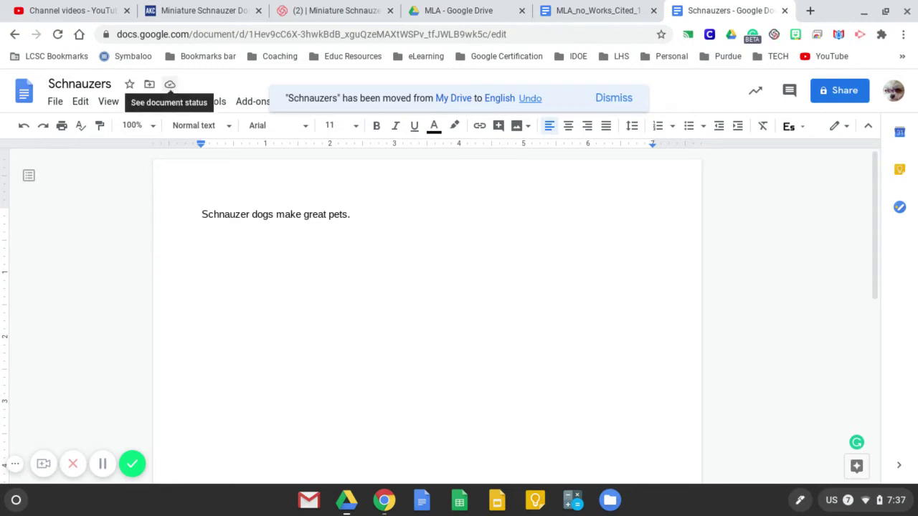
Check the document's save status and dismiss the notification about the move
left_click(170, 85)
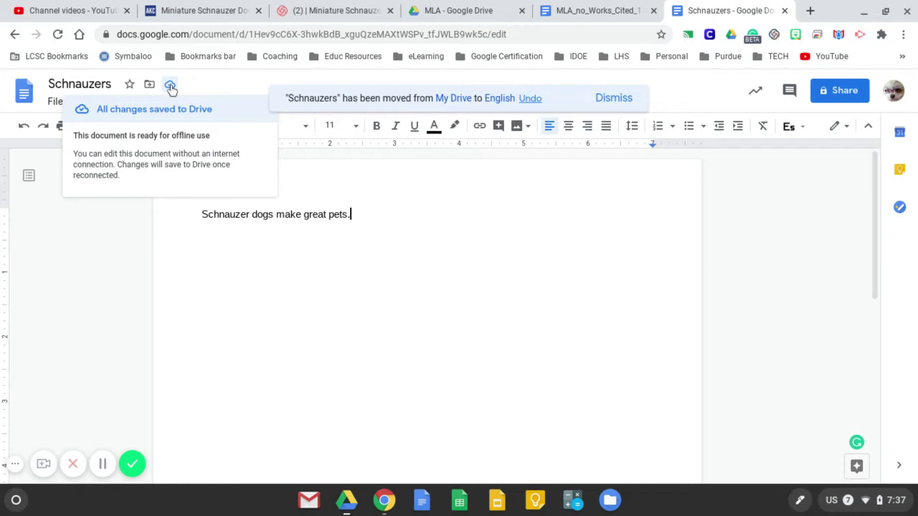
left_click(207, 84)
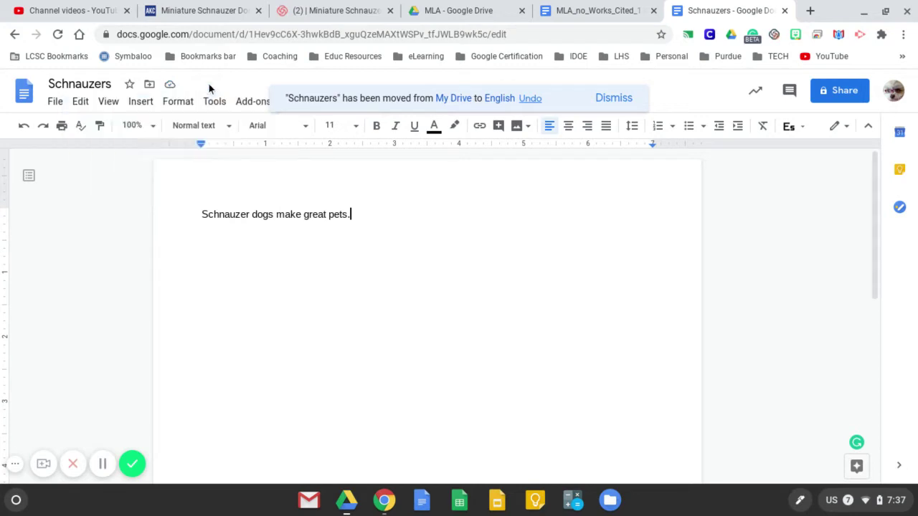
left_click(613, 99)
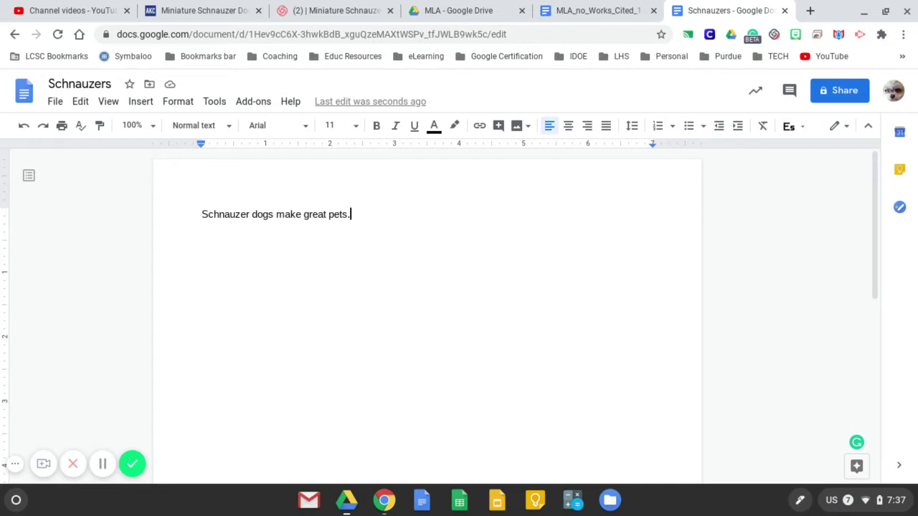
left_click(104, 466)
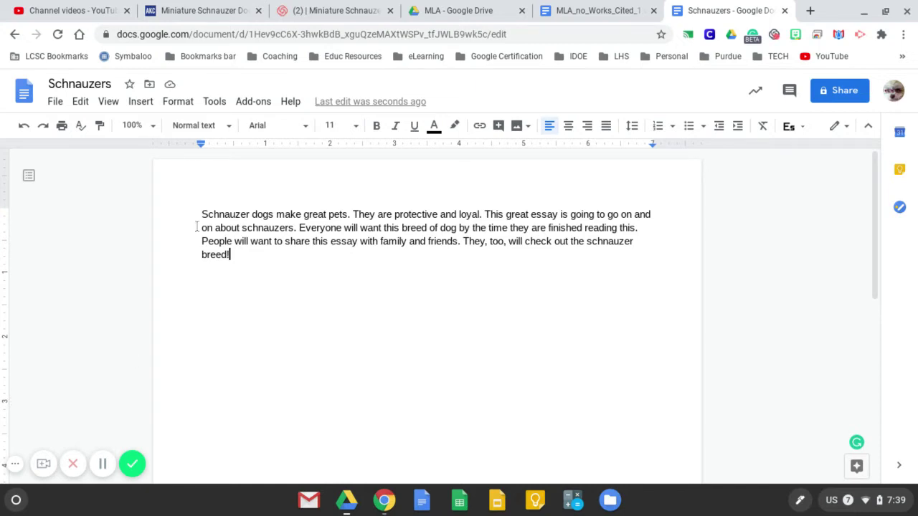
Set the entire paragraph to double line spacing and font size 12
left_click_drag(201, 213, 246, 258)
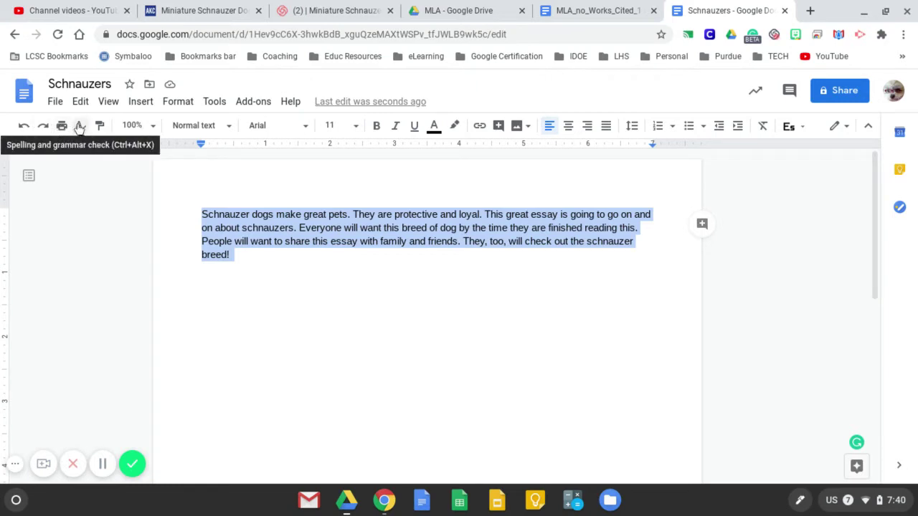
left_click(633, 126)
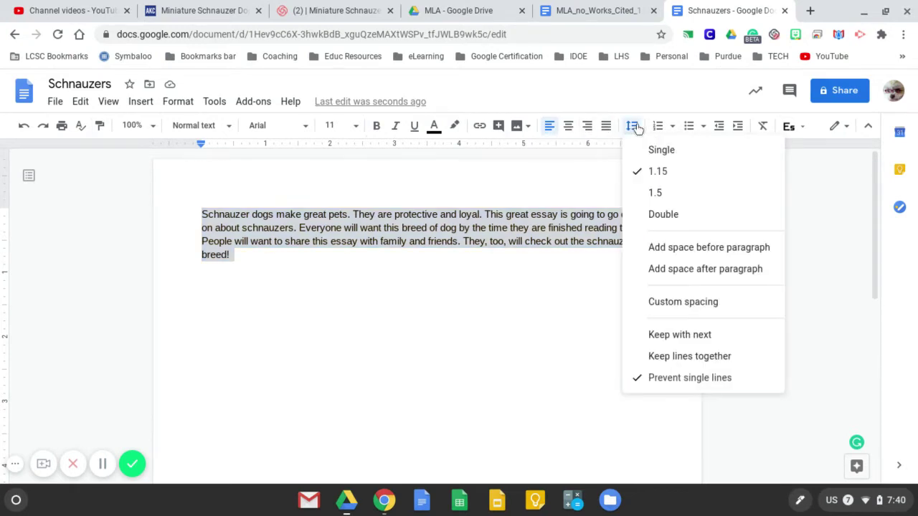
left_click(658, 214)
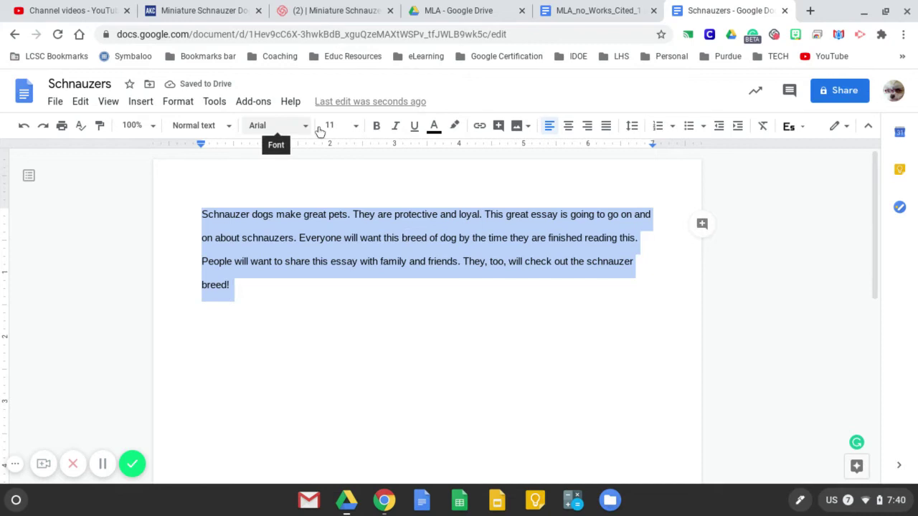
left_click(356, 126)
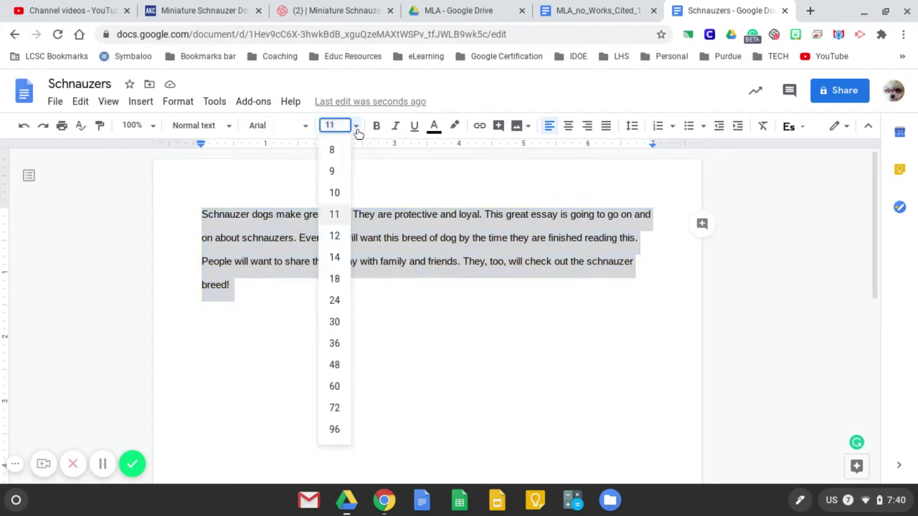
left_click(334, 236)
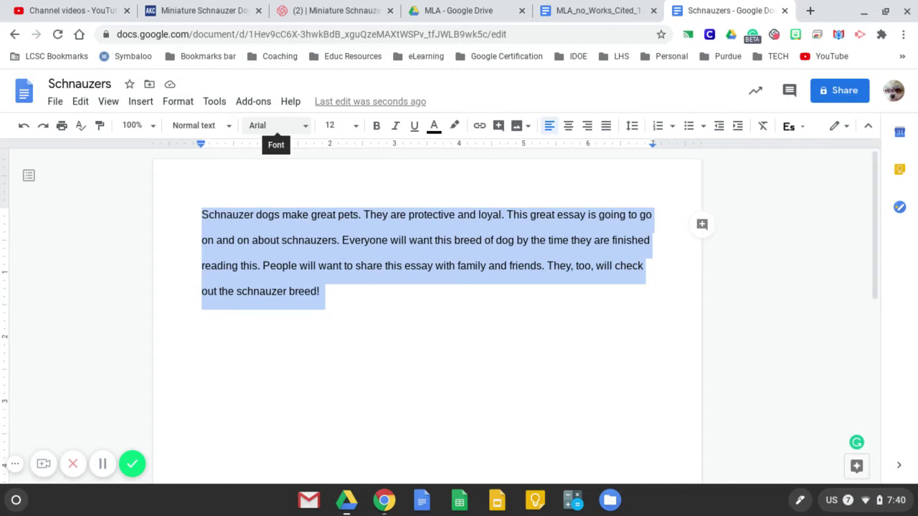
Add the handwriting font Gloria Hallelujah from the full font library and apply it to the selected paragraph
left_click(305, 128)
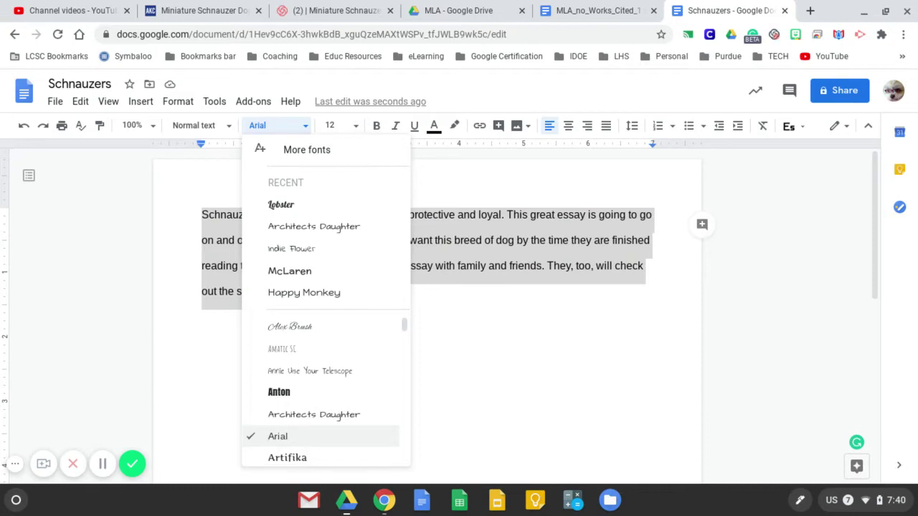
left_click(300, 151)
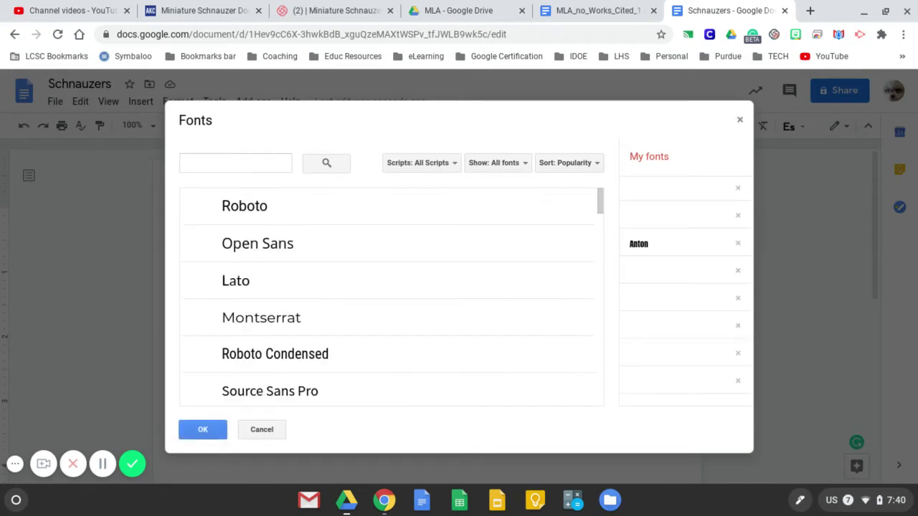
left_click(524, 164)
left_click(524, 163)
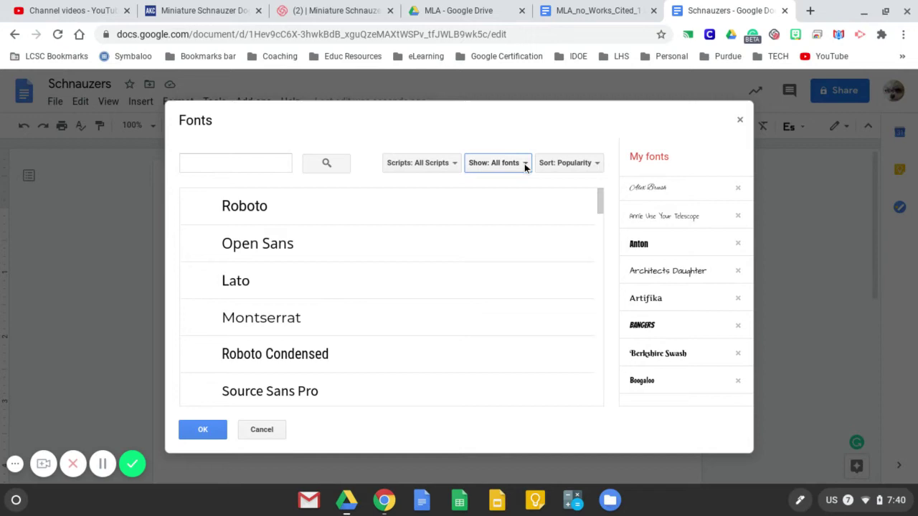
left_click(524, 163)
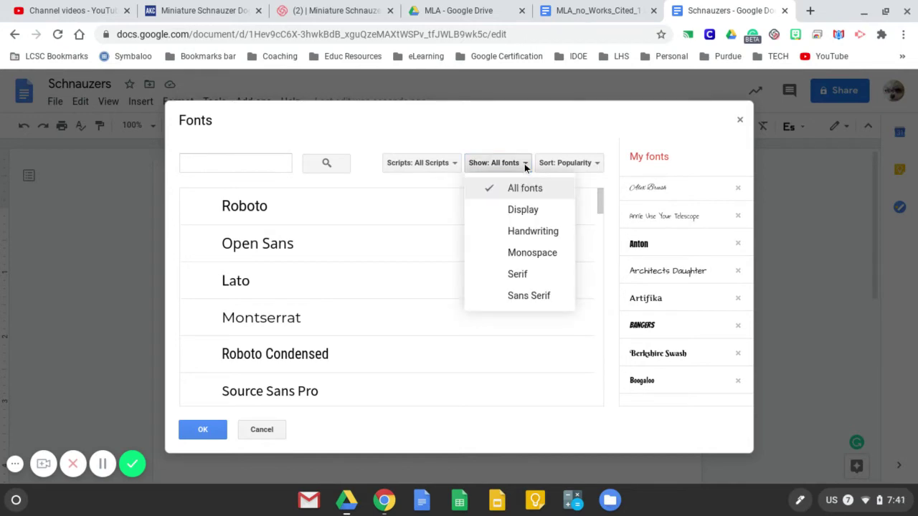
left_click(531, 232)
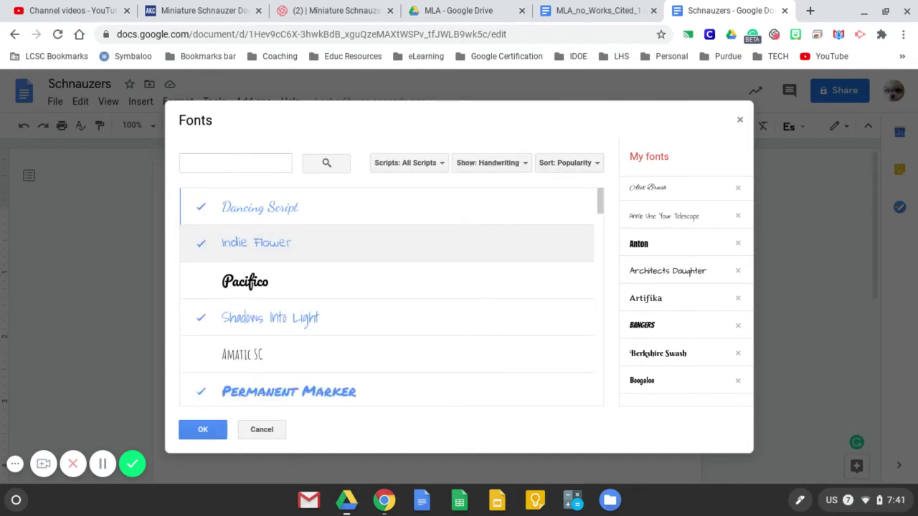
scroll(493, 305, "down", 5)
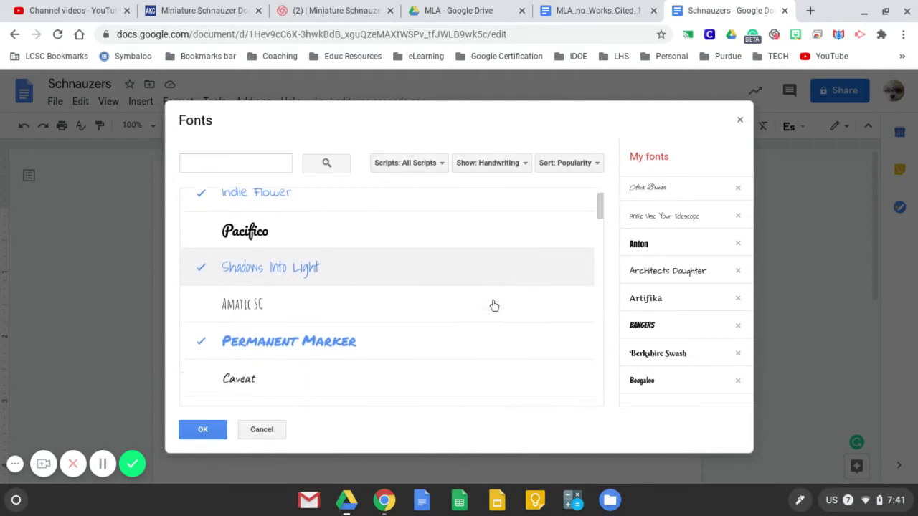
scroll(493, 305, "down", 5)
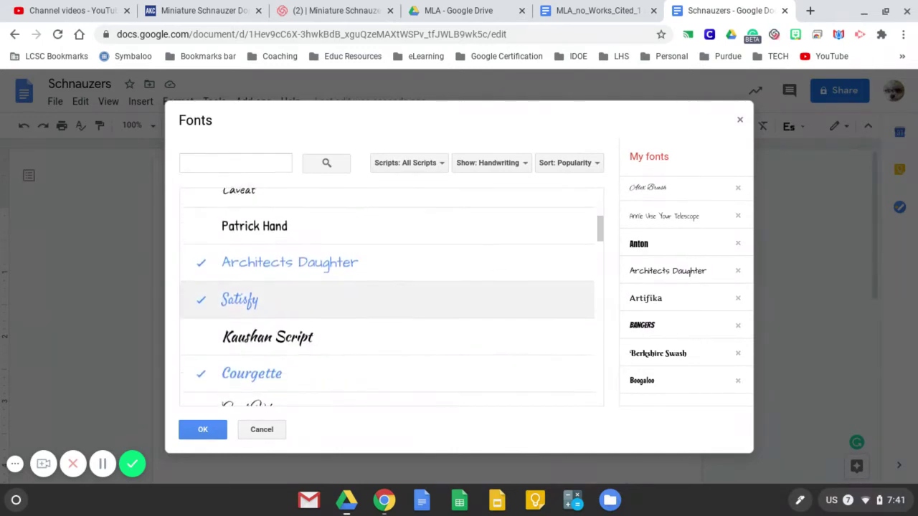
scroll(301, 322, "down", 2)
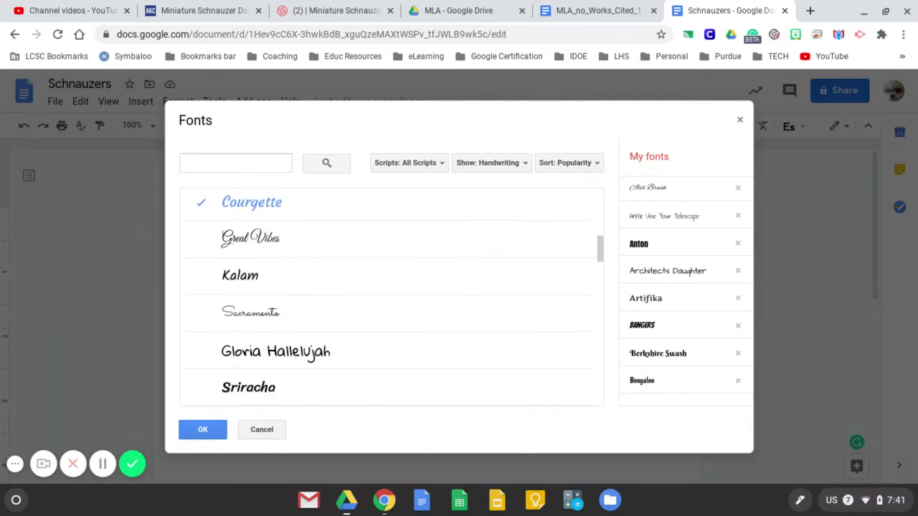
left_click(230, 352)
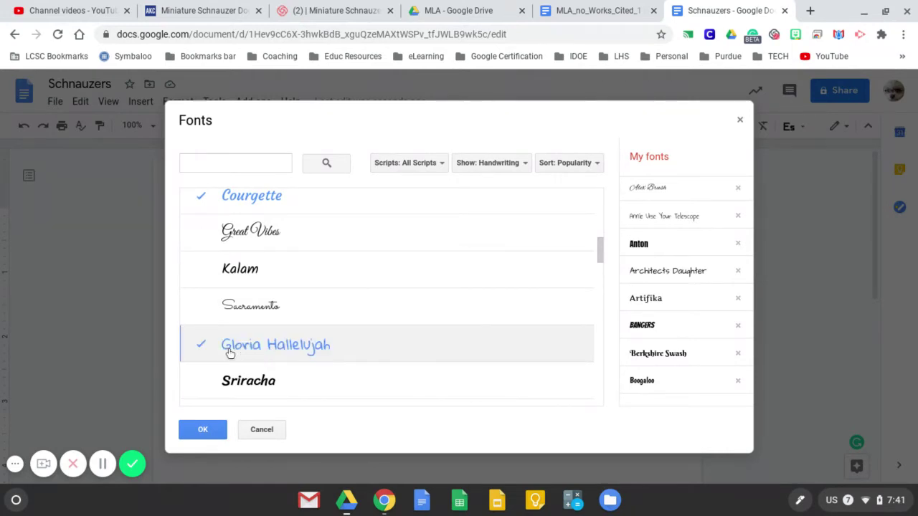
left_click(203, 430)
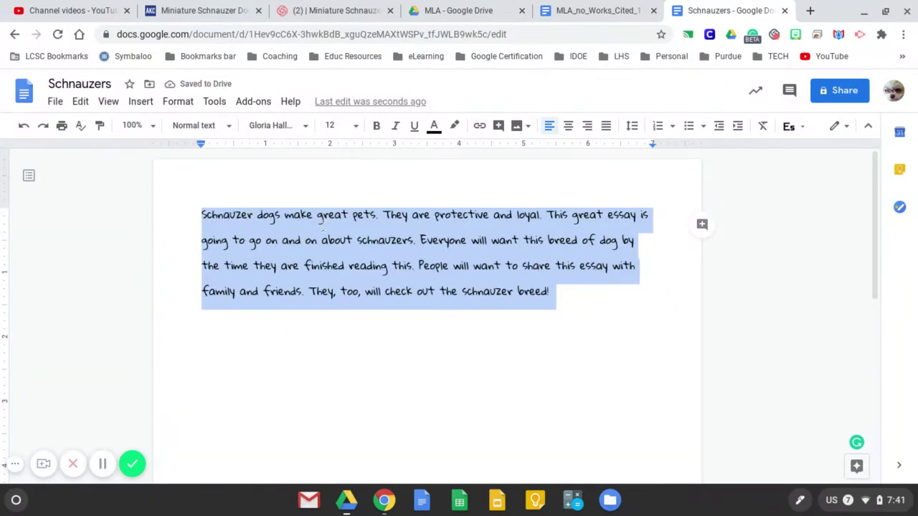
Start a new line below the paragraph and set its font to Fredoka One from the display fonts
left_click(575, 299)
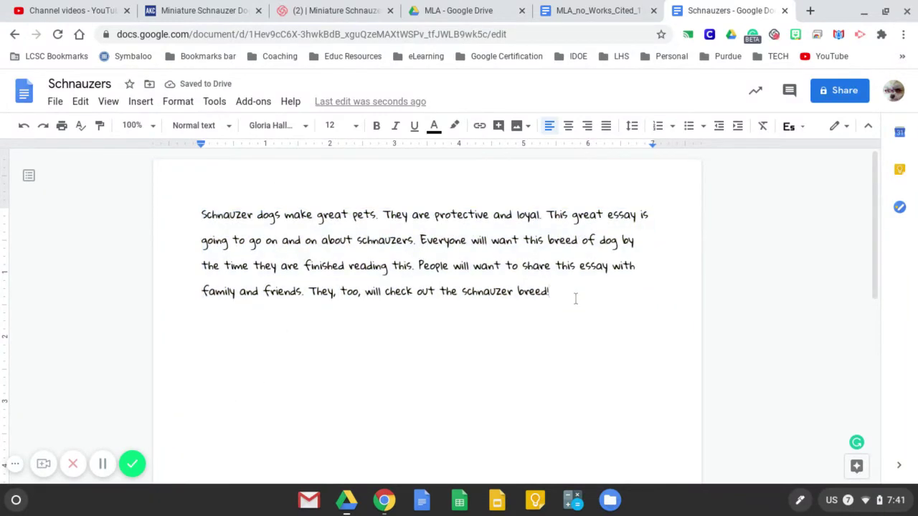
key("Return")
left_click(306, 128)
left_click(299, 149)
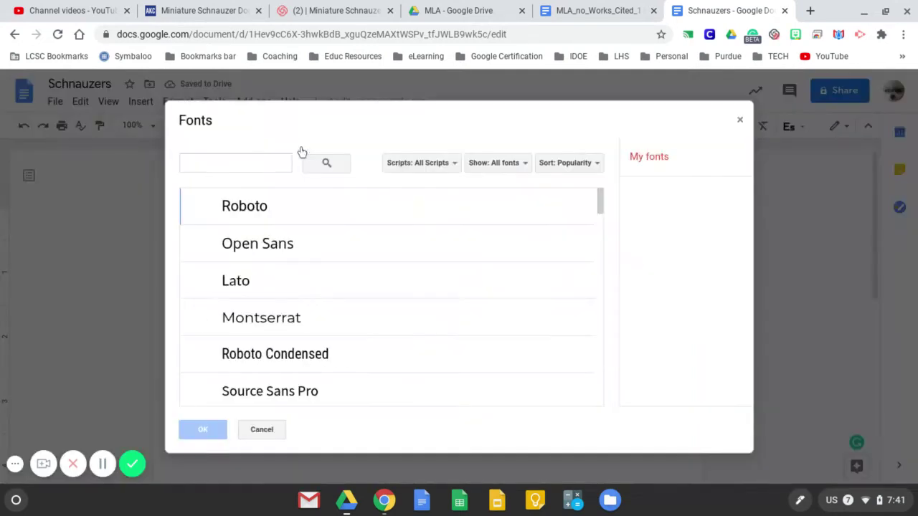
left_click(495, 164)
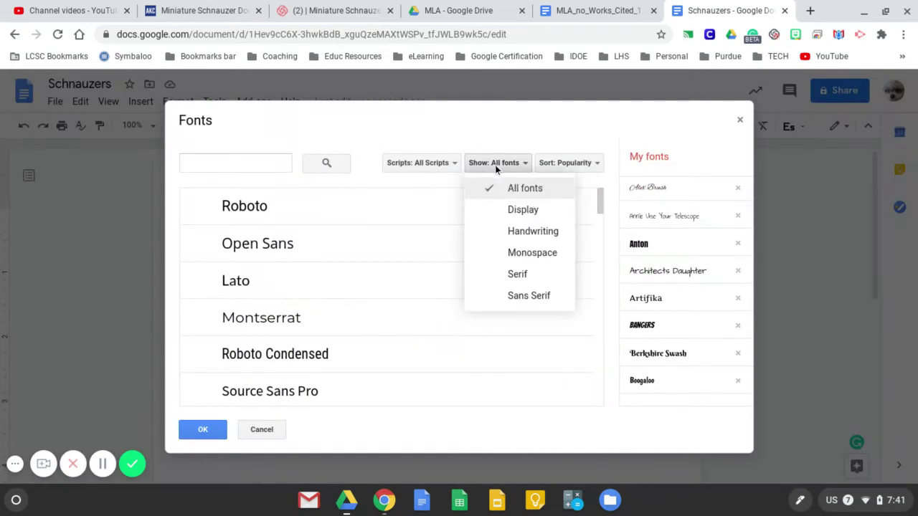
left_click(515, 212)
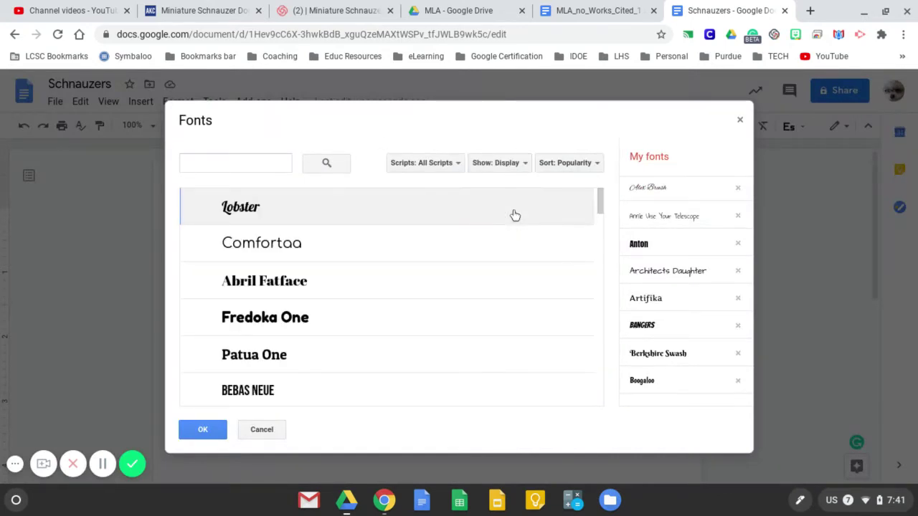
left_click(343, 321)
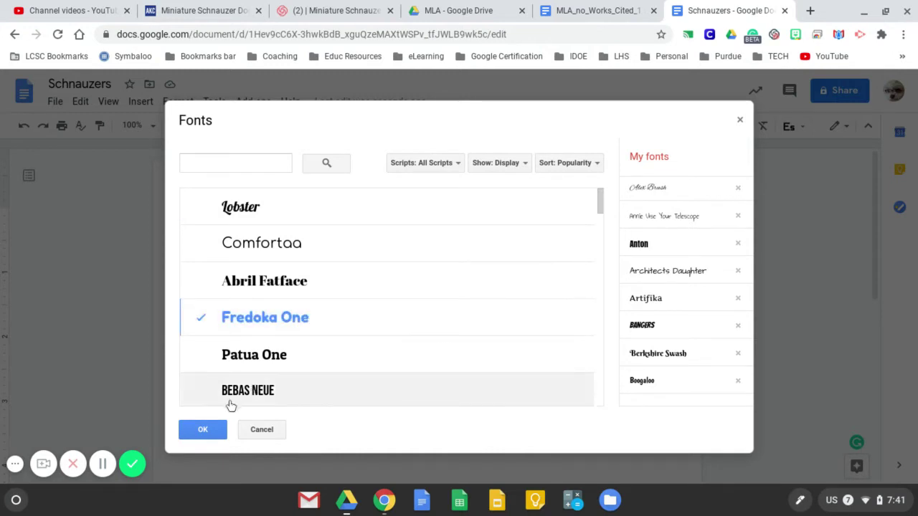
left_click(200, 431)
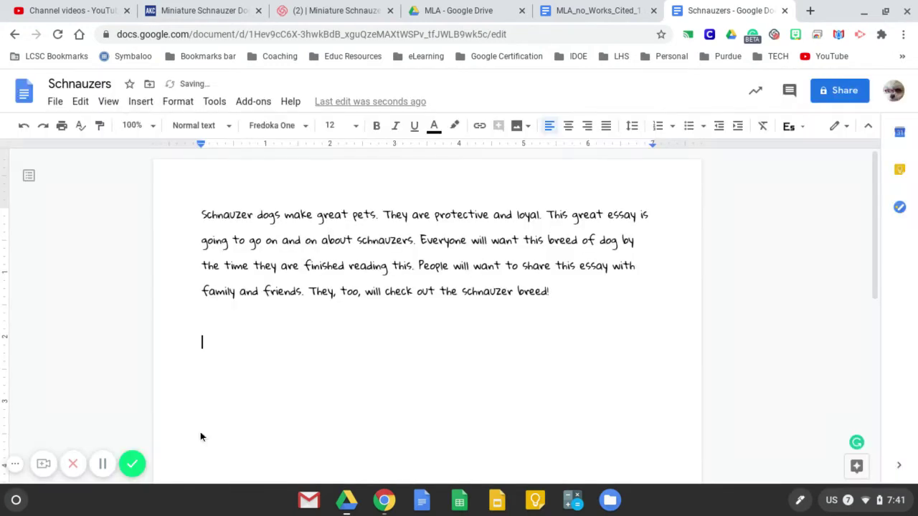
Write the line "Does this look different?" below the paragraph
type("Does this look")
key("BackSpace")
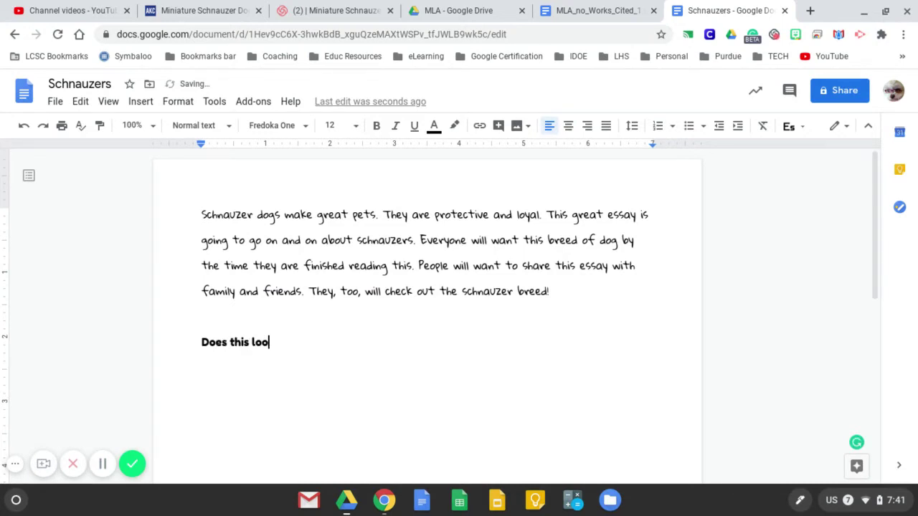
type("k differen")
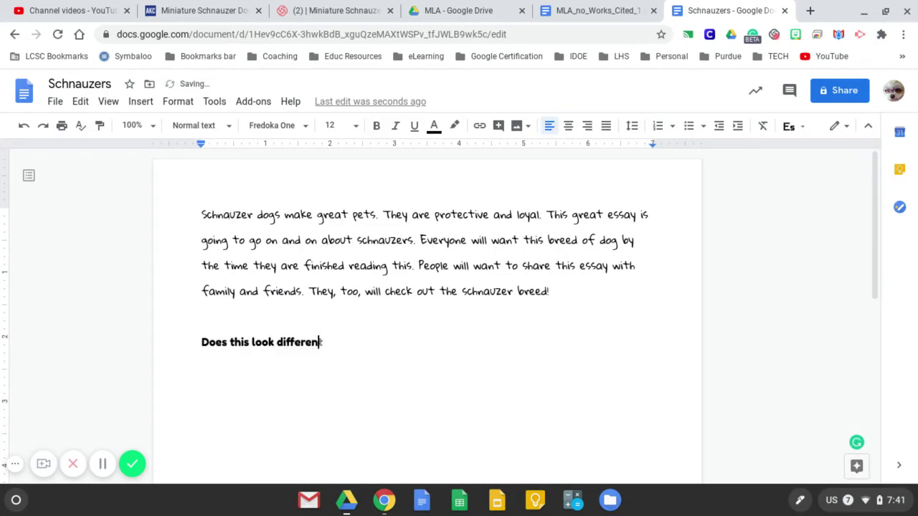
type("t?")
Check the word count for all of the document's text
scroll(207, 313, "down", 5)
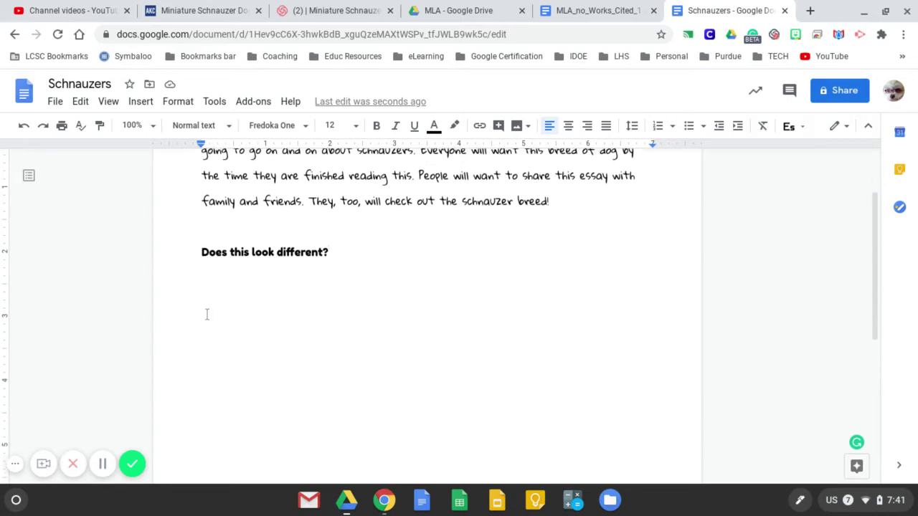
scroll(206, 313, "down", 3)
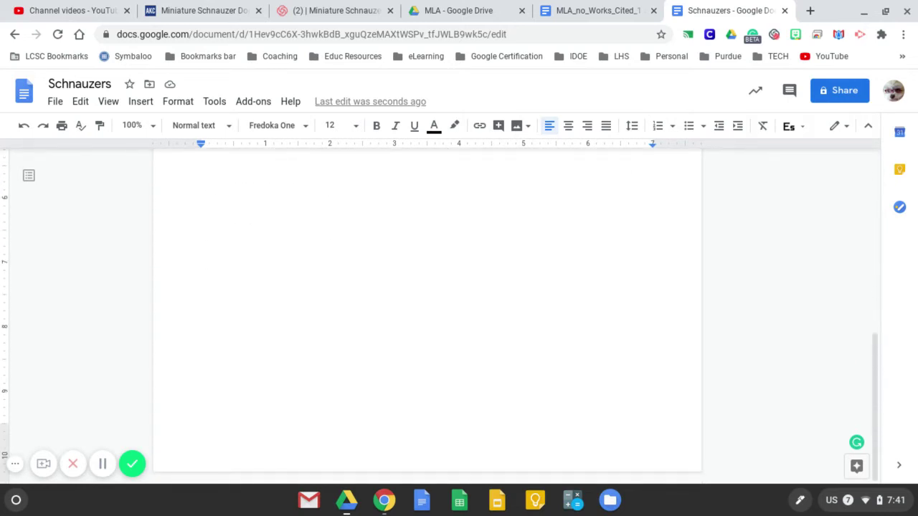
scroll(426, 308, "up", 8)
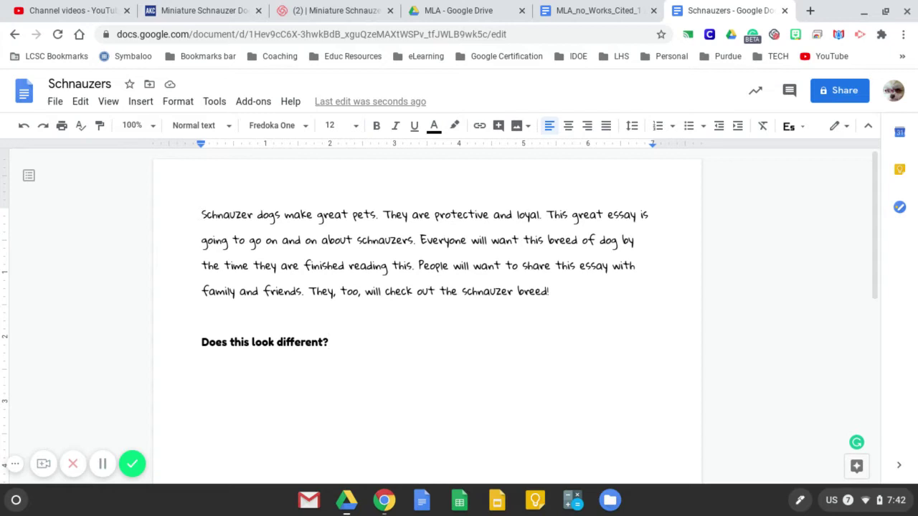
left_click_drag(201, 214, 363, 351)
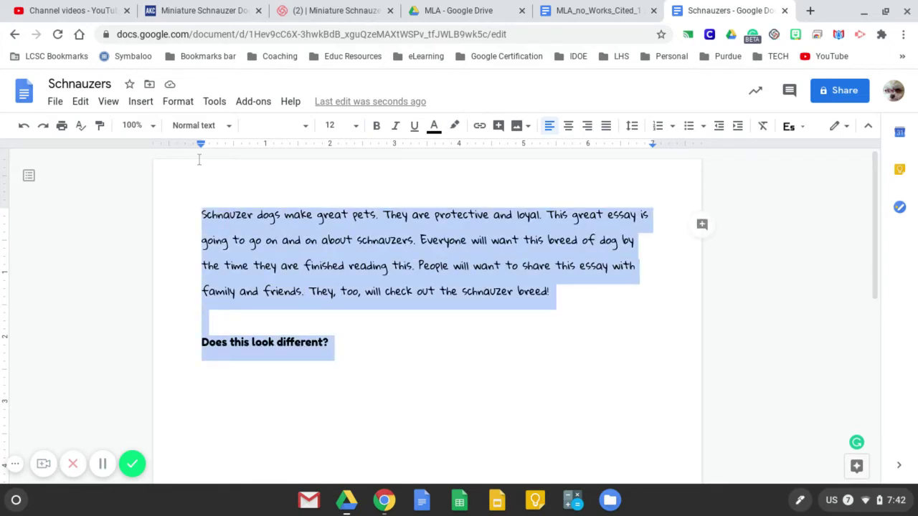
left_click(215, 102)
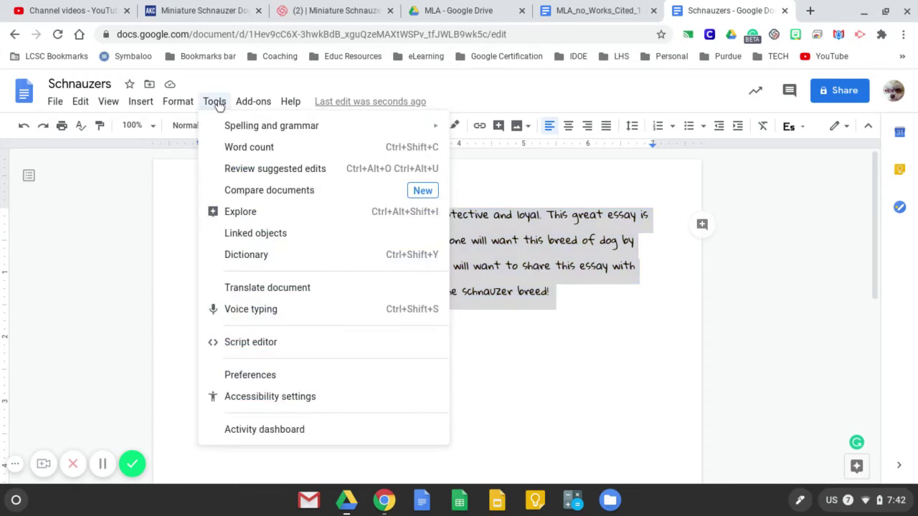
left_click(229, 145)
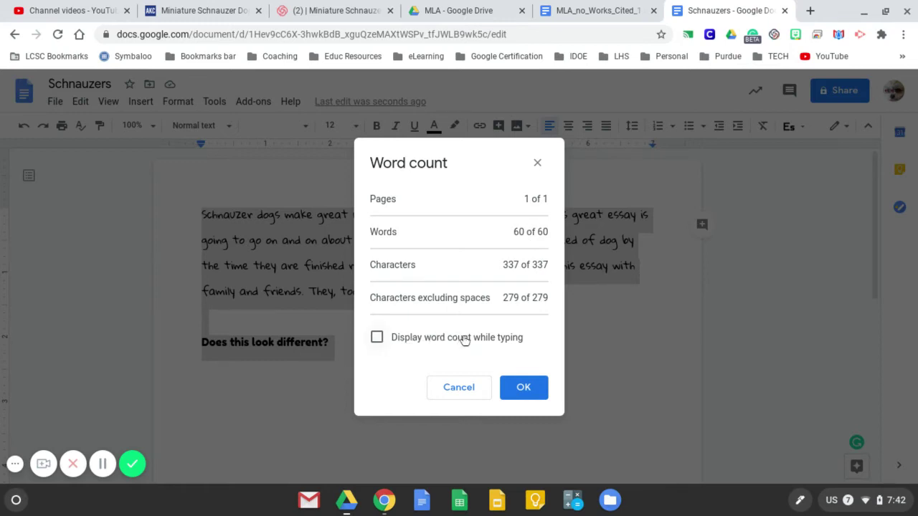
left_click(528, 389)
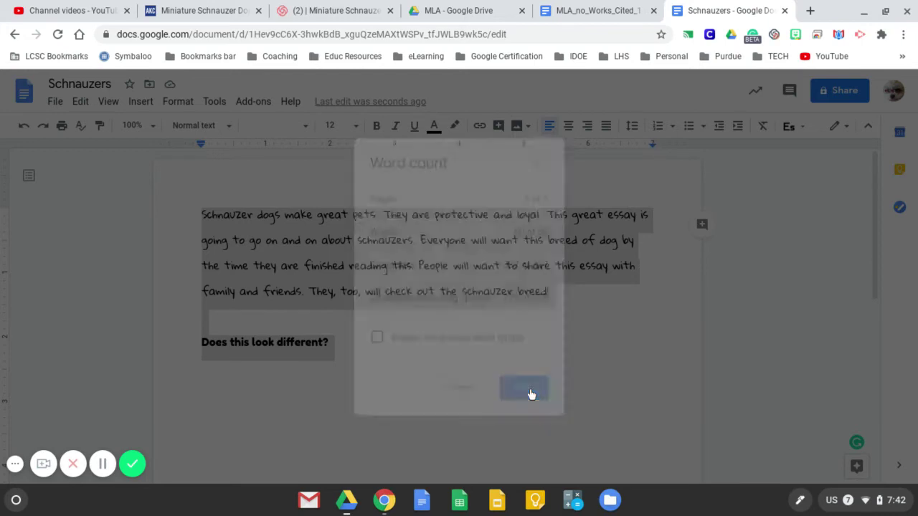
Add a new line after "Does this look different?"
left_click(341, 355)
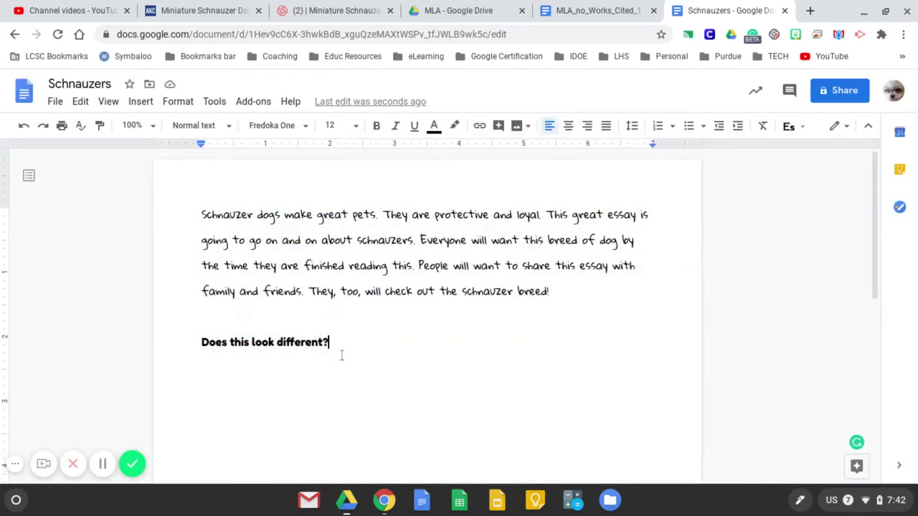
key("Return")
left_click(141, 102)
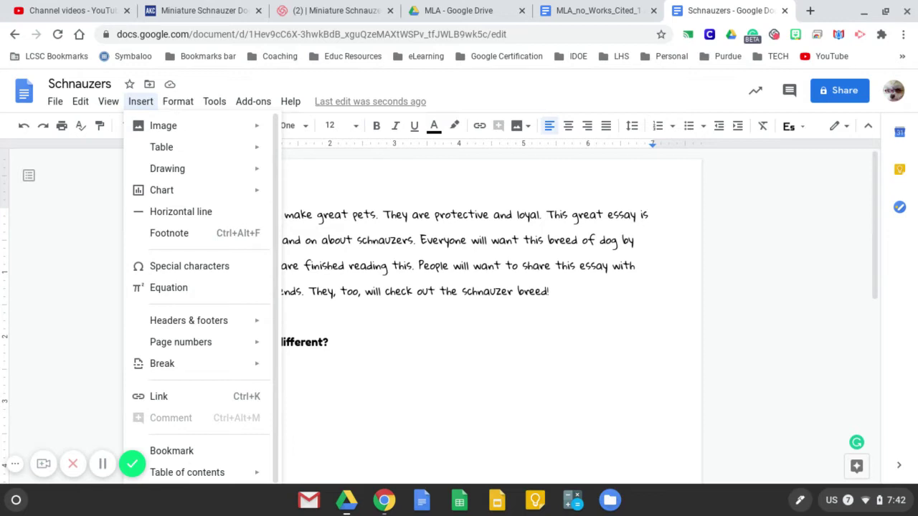
mouse_move(165, 156)
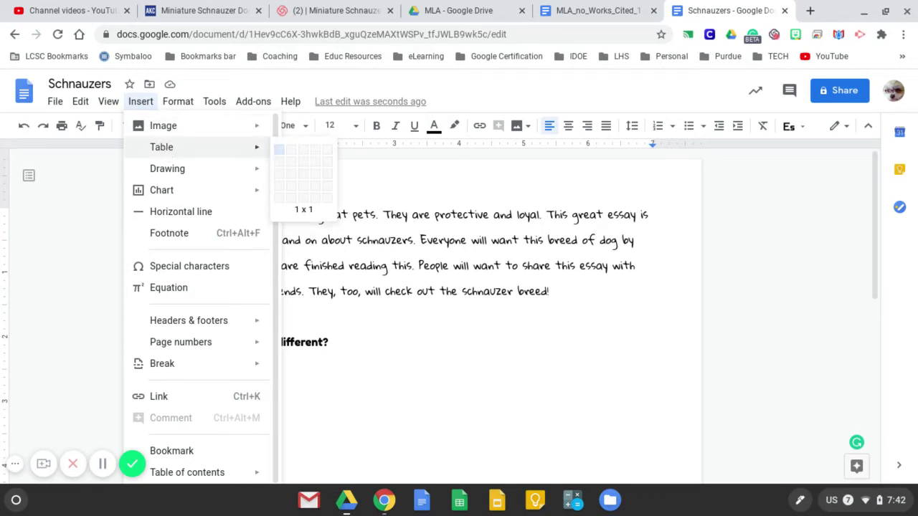
mouse_move(165, 127)
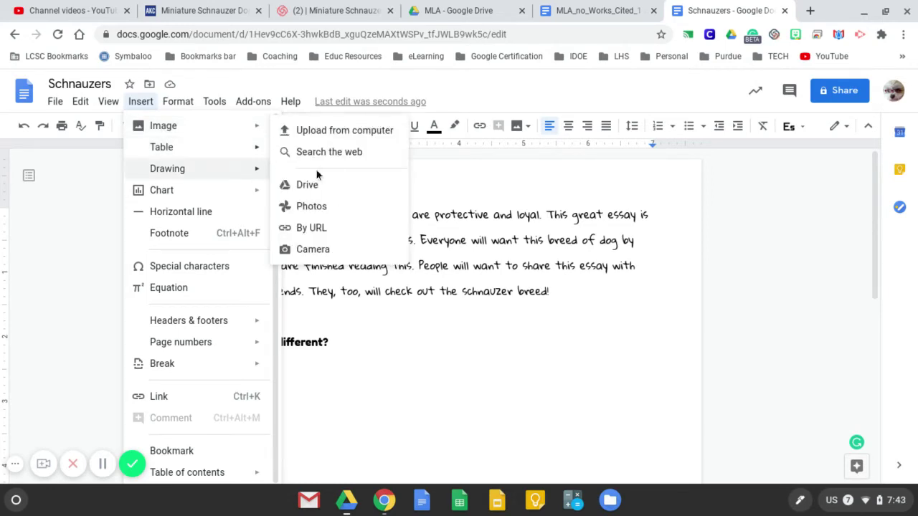
left_click(491, 188)
left_click(519, 128)
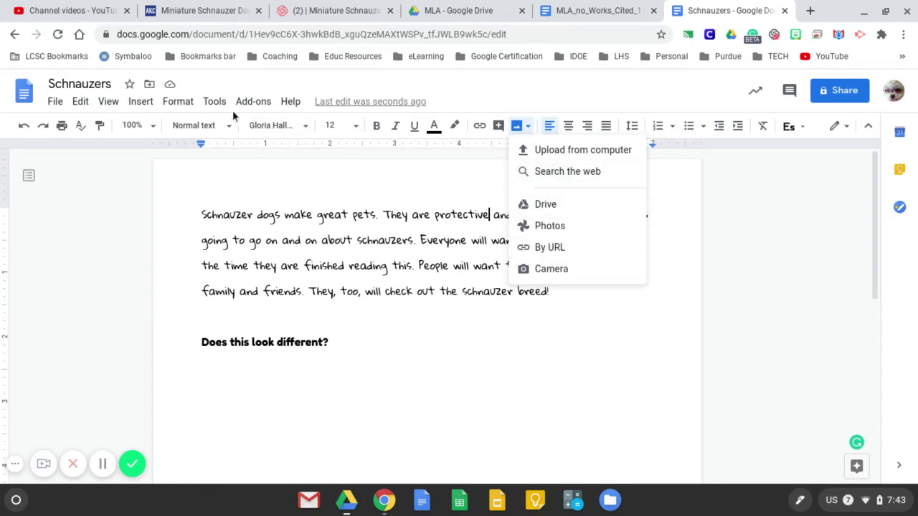
Search for "miniature schnauzer" with the Explore tool and look over the breed information in the web results
left_click(214, 103)
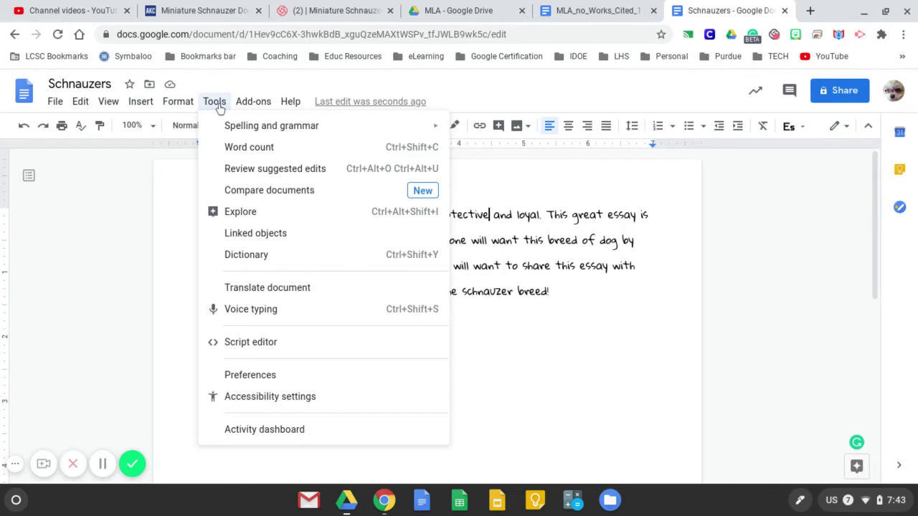
left_click(240, 213)
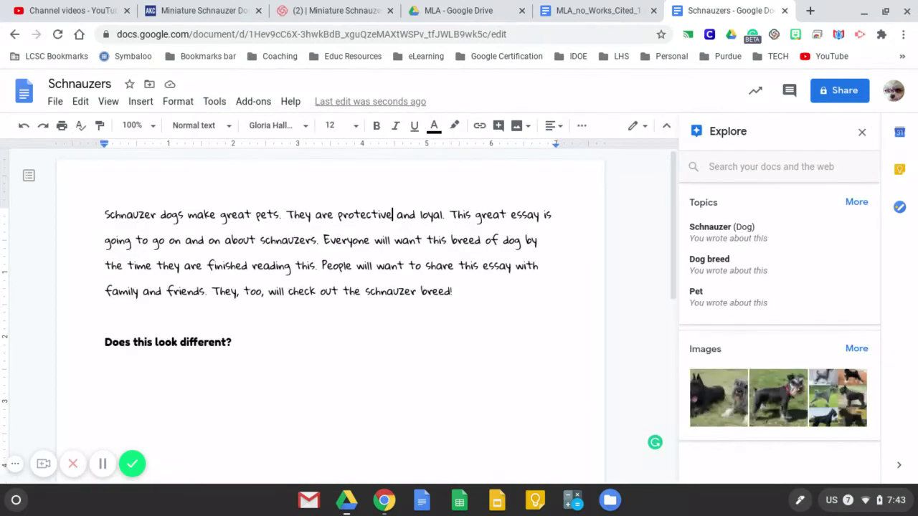
left_click(744, 170)
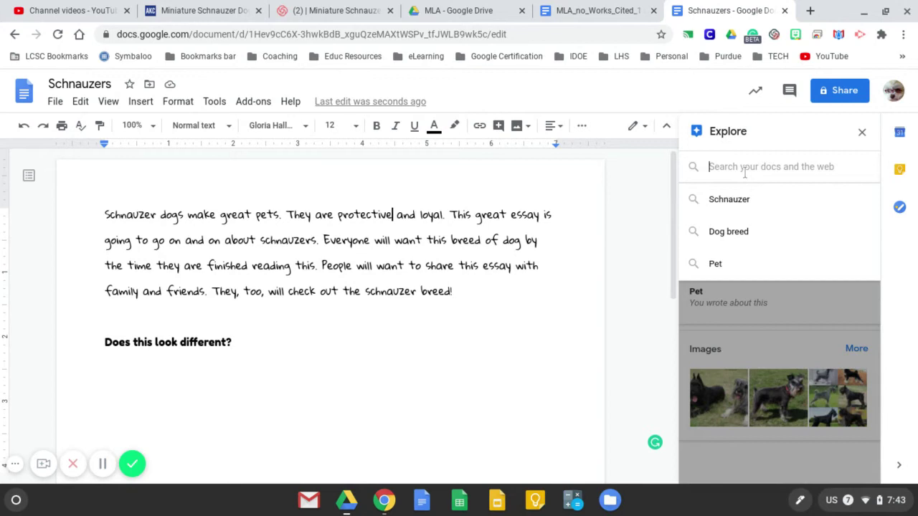
type("miniatu")
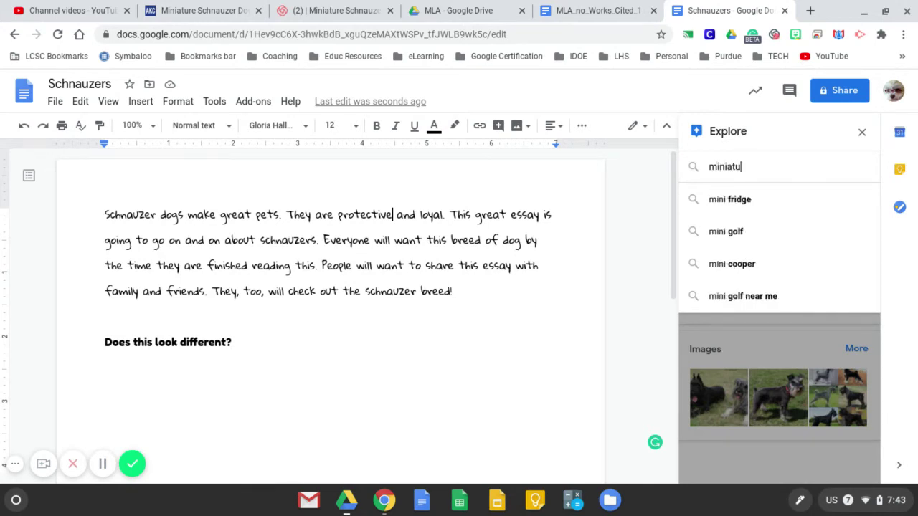
type("re schnauzer")
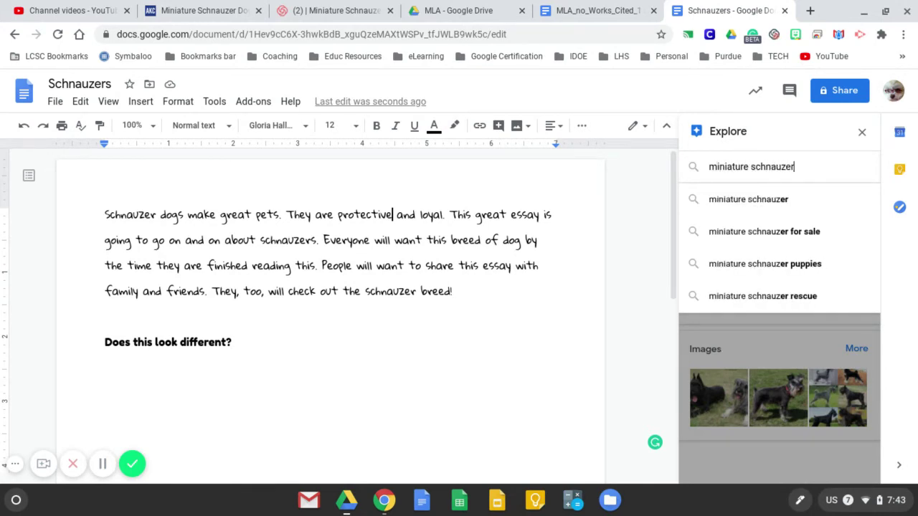
key("Return")
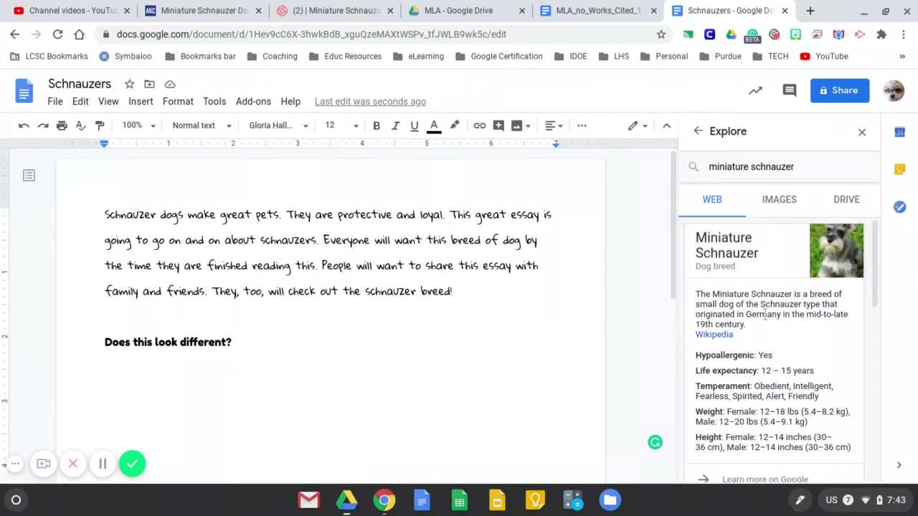
scroll(764, 314, "down", 2)
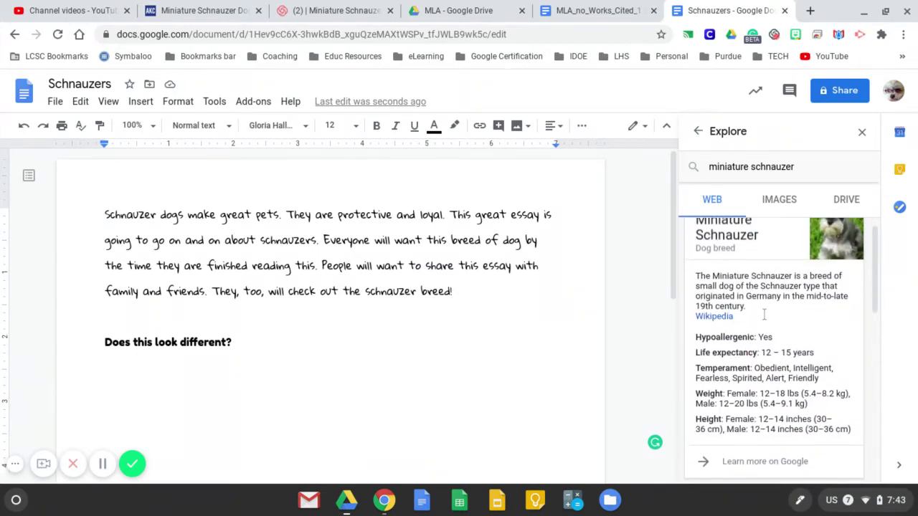
scroll(764, 314, "up", 2)
scroll(764, 314, "down", 3)
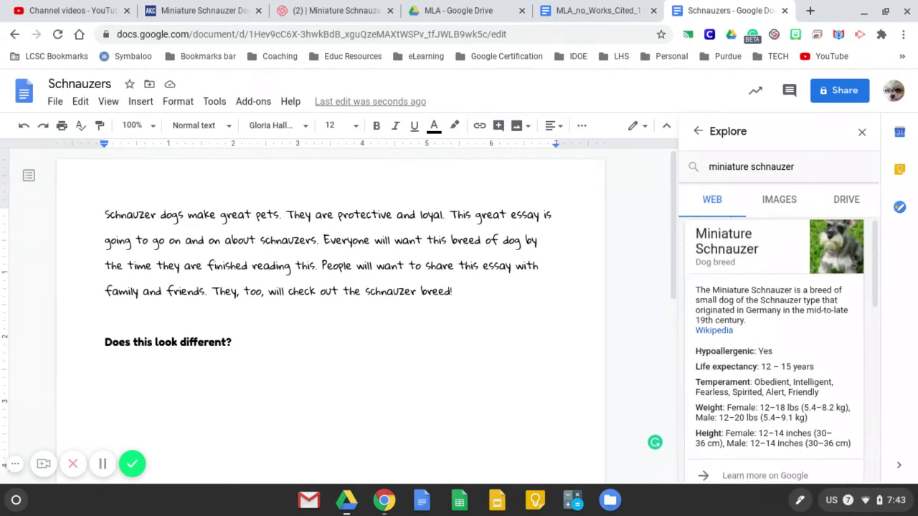
scroll(764, 313, "up", 3)
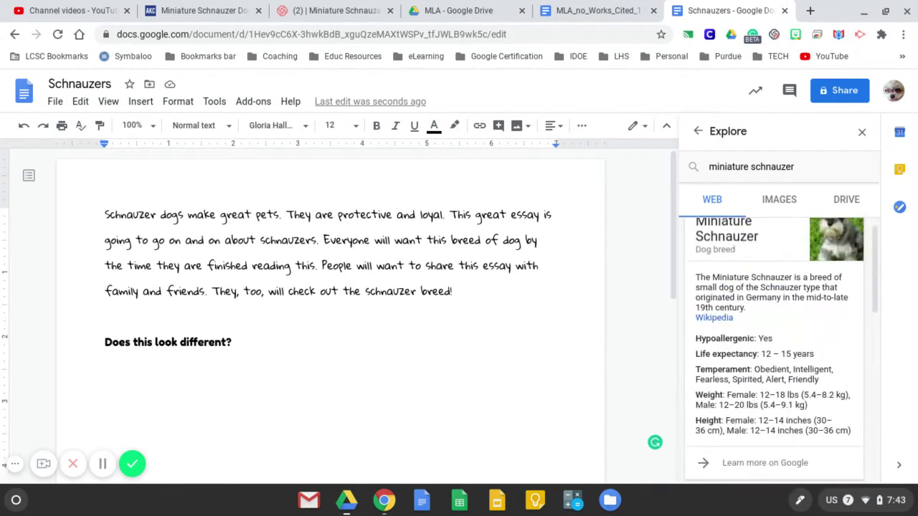
scroll(794, 291, "up", 1)
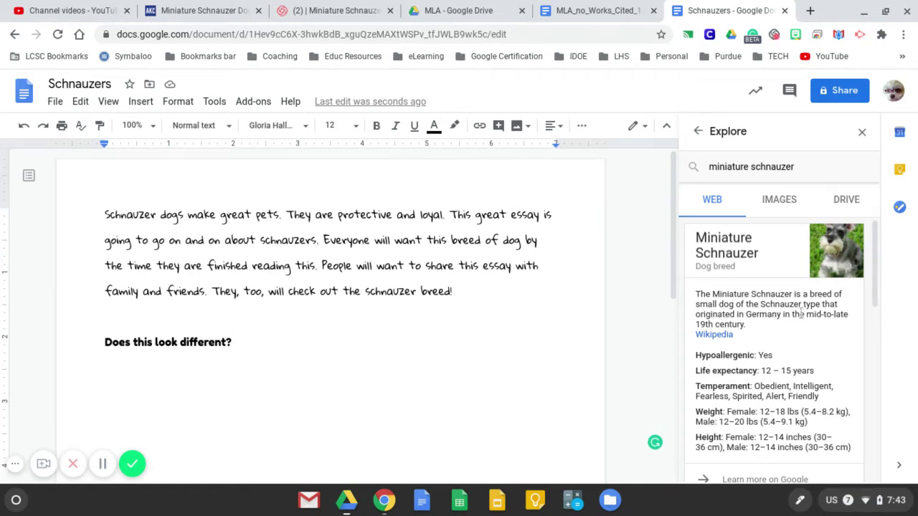
Insert the image of the gray schnauzer facing forward on grass from the Explore image results after the word "protective"
left_click(778, 204)
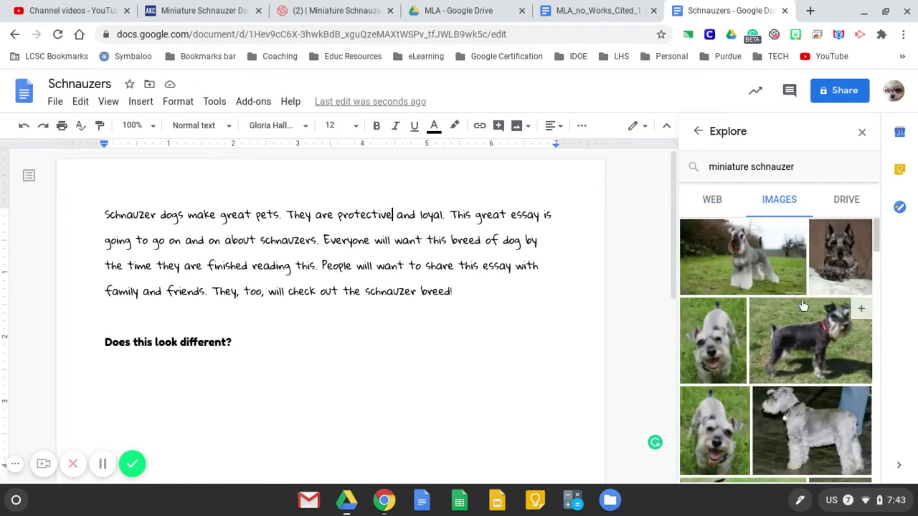
mouse_move(710, 439)
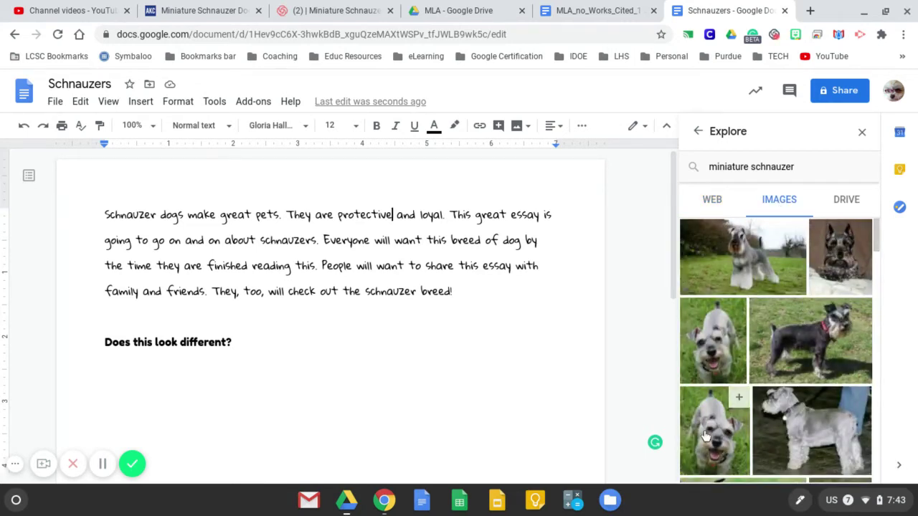
left_click(741, 399)
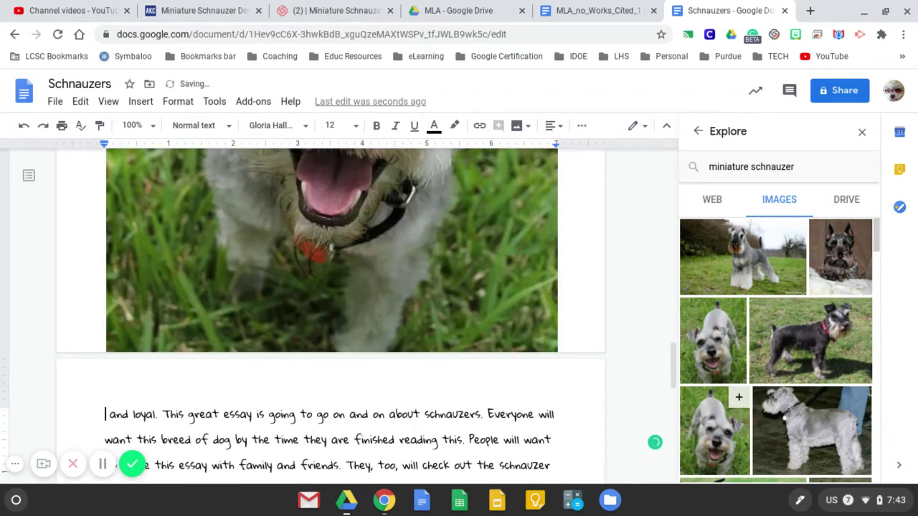
Shrink the inserted schnauzer image proportionally to about 3.3 inches wide and return to the text after "protective"
left_click(295, 286)
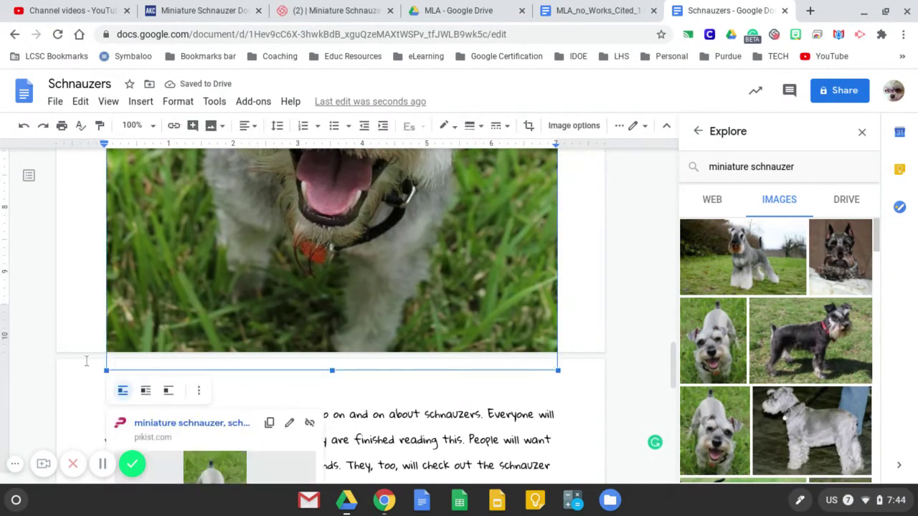
left_click_drag(108, 370, 298, 209)
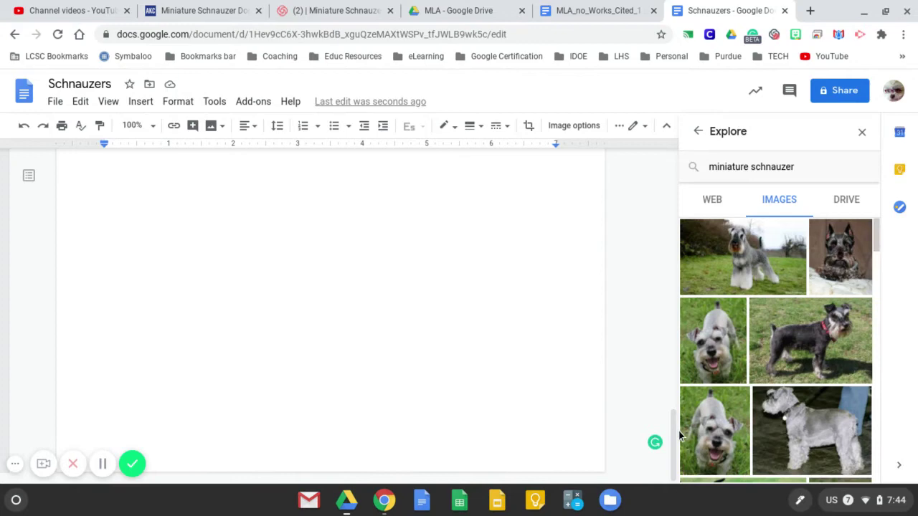
left_click_drag(674, 433, 670, 199)
scroll(225, 320, "up", 3)
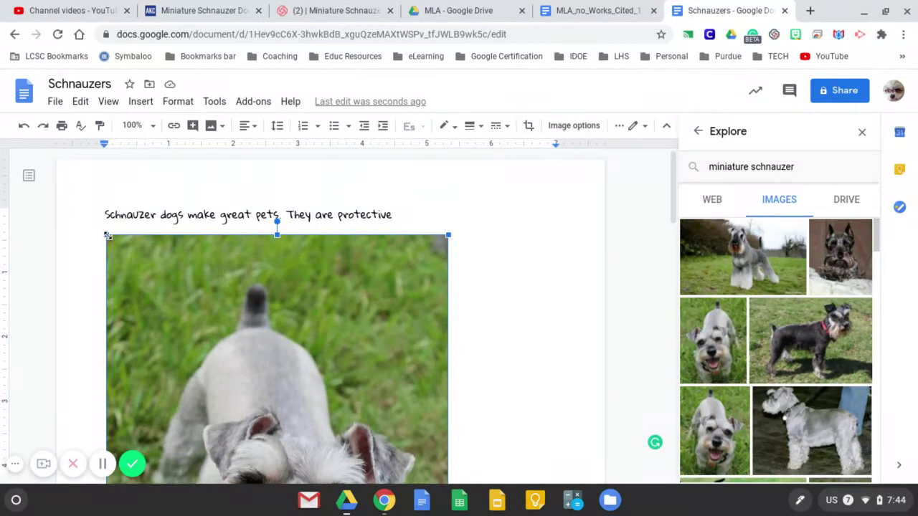
left_click_drag(108, 236, 289, 430)
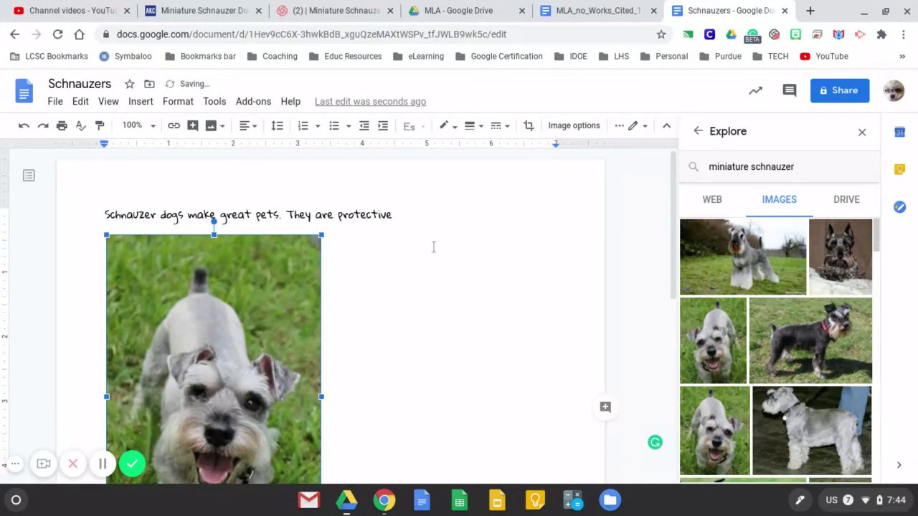
left_click(406, 211)
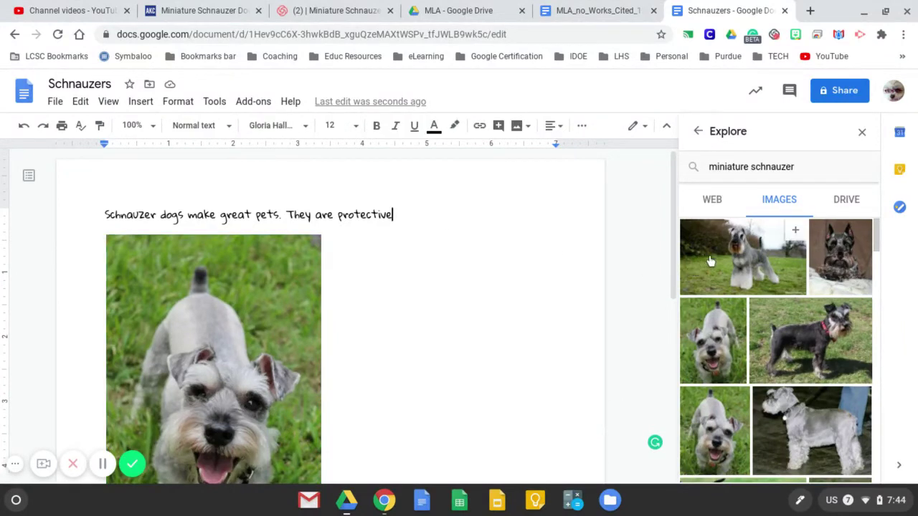
Look through the Drive files found by Explore for "miniature schnauzer"
left_click(846, 202)
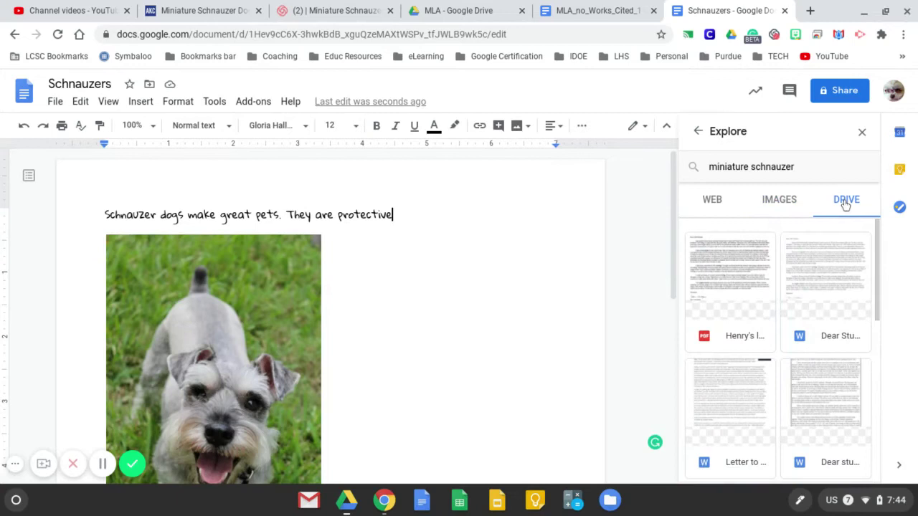
scroll(864, 256, "down", 6)
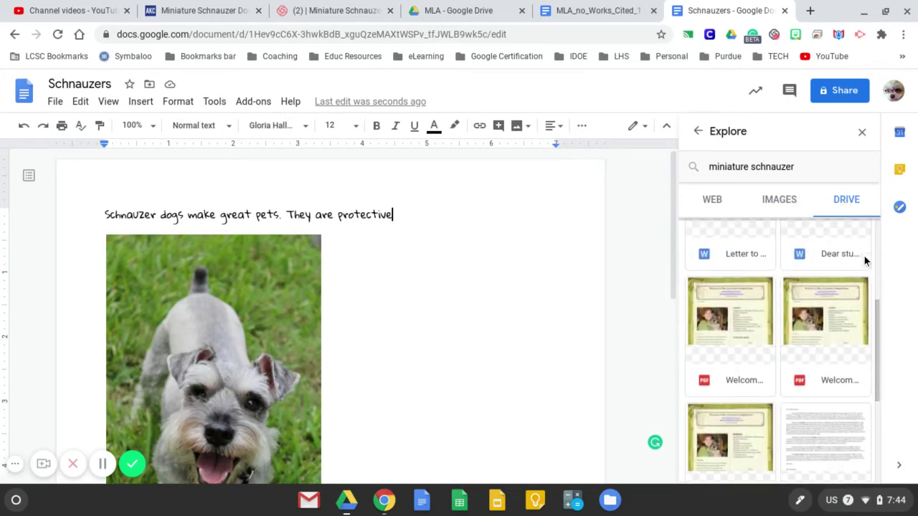
scroll(864, 261, "up", 6)
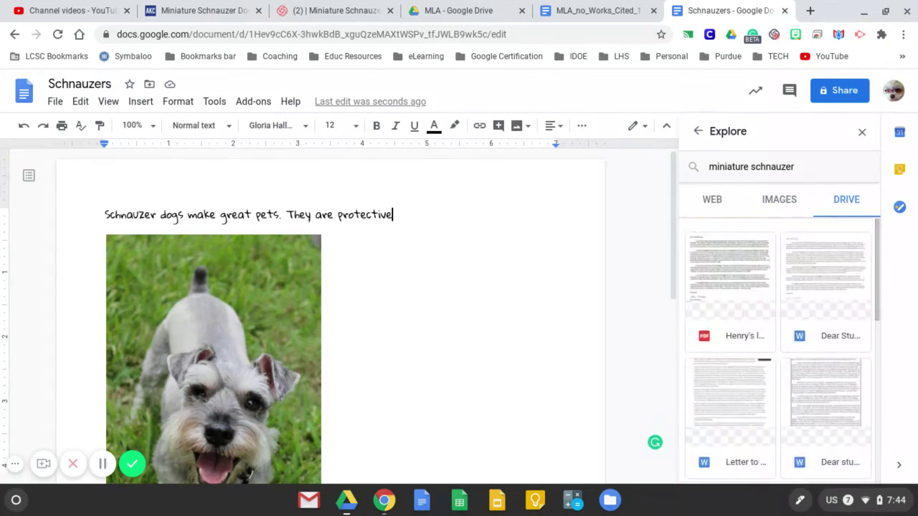
Change the Explore search to "schnauzer" and look through the matching Drive files
left_click(750, 167)
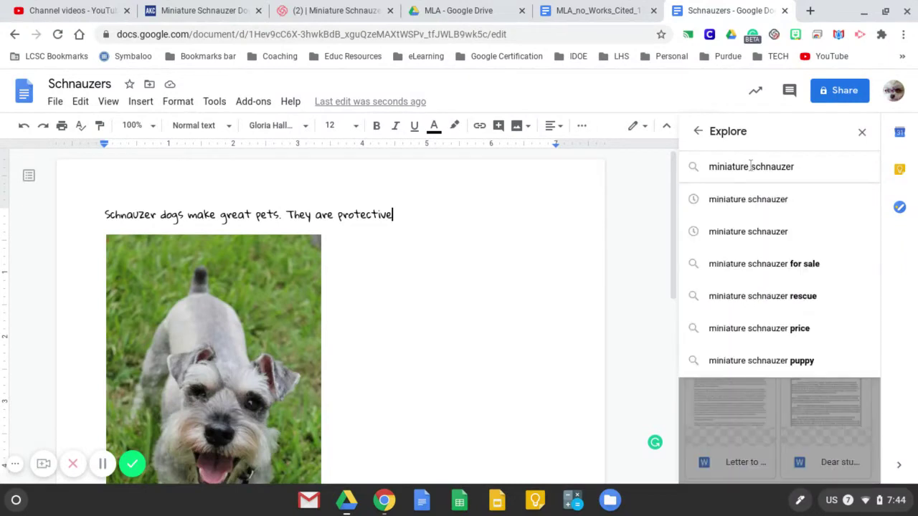
key("BackSpace")
key("BackSpace")
key("BackSpace")
key("BackSpace")
key("BackSpace")
key("BackSpace")
key("BackSpace")
key("BackSpace")
key("BackSpace")
key("BackSpace")
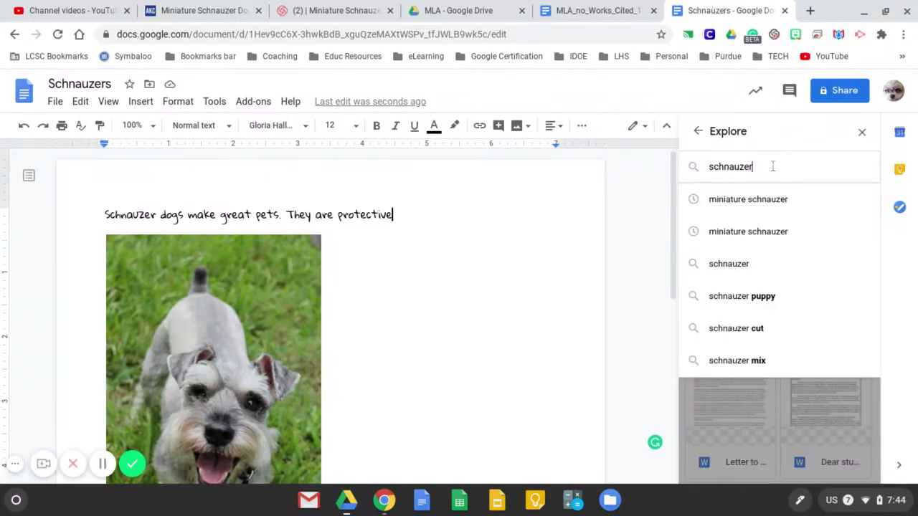
key("Return")
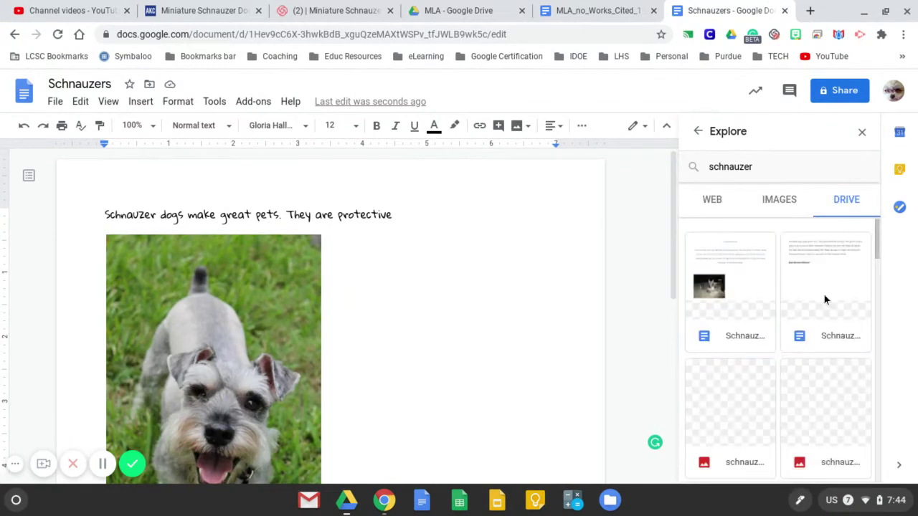
scroll(821, 294, "down", 3)
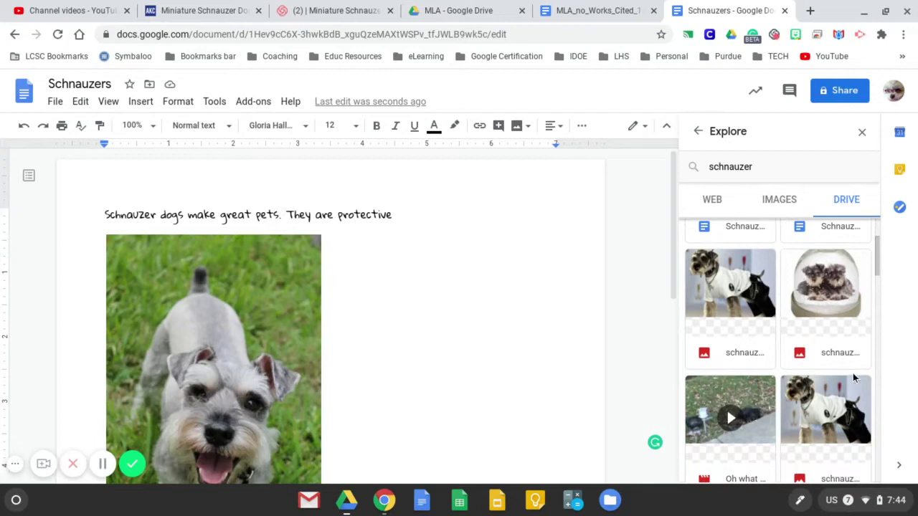
scroll(865, 388, "up", 3)
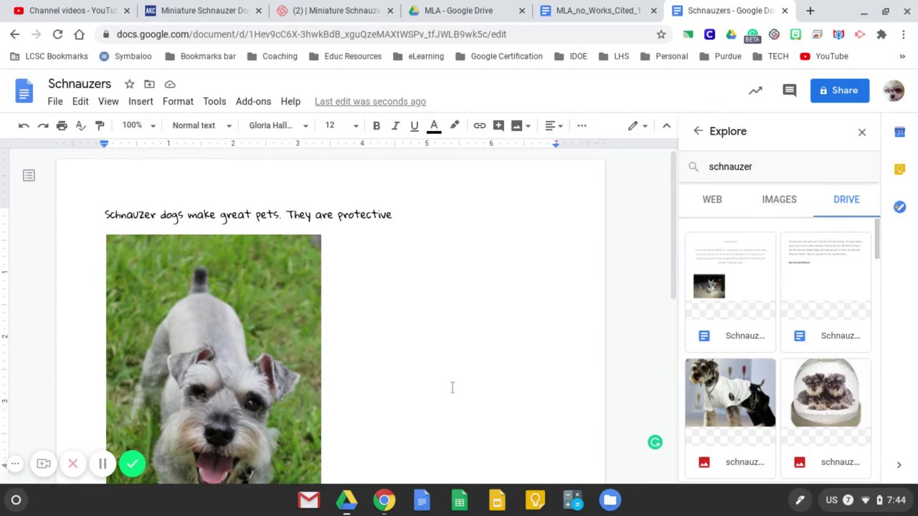
Set the schnauzer image to wrap text so the essay flows beside it
scroll(452, 387, "down", 3)
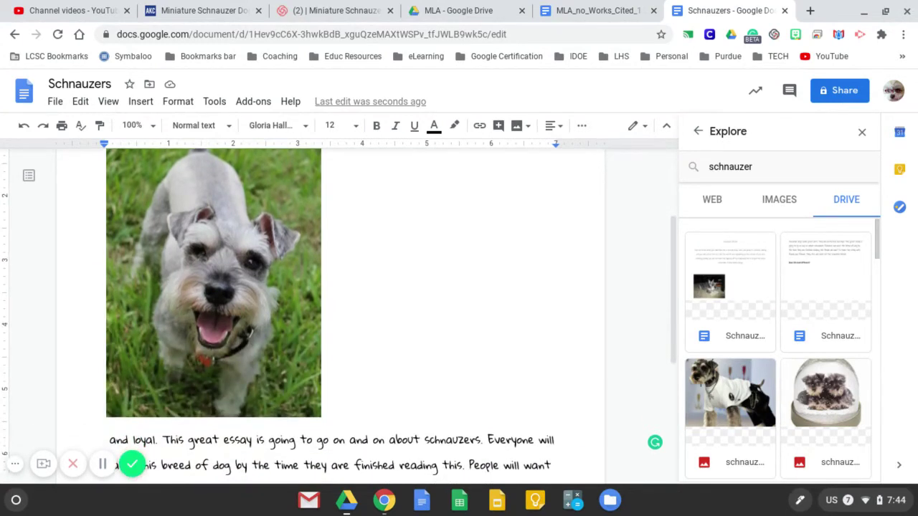
left_click(202, 308)
scroll(202, 308, "down", 3)
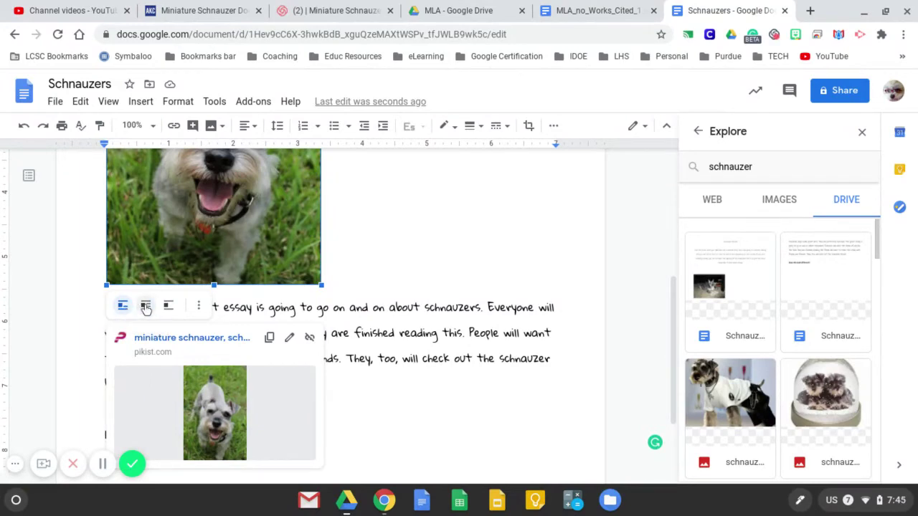
left_click(145, 307)
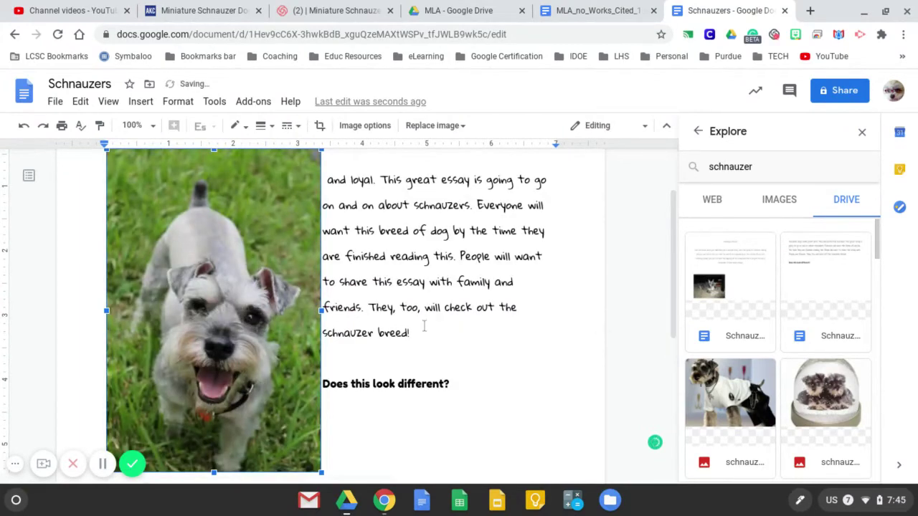
Shrink the wrapped schnauzer image to about 1.6 inches wide and move it up beside the paragraph's first line
scroll(424, 326, "down", 3)
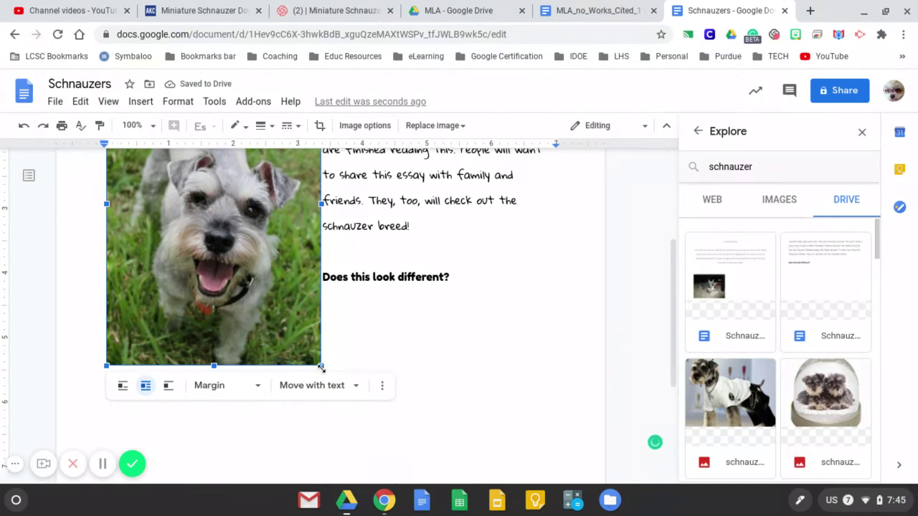
left_click_drag(321, 365, 210, 177)
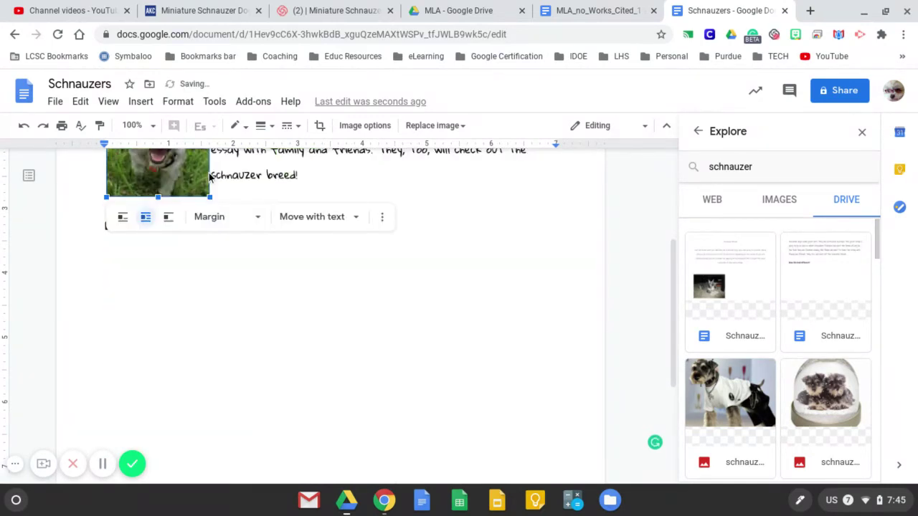
scroll(367, 287, "down", 3)
scroll(367, 287, "up", 5)
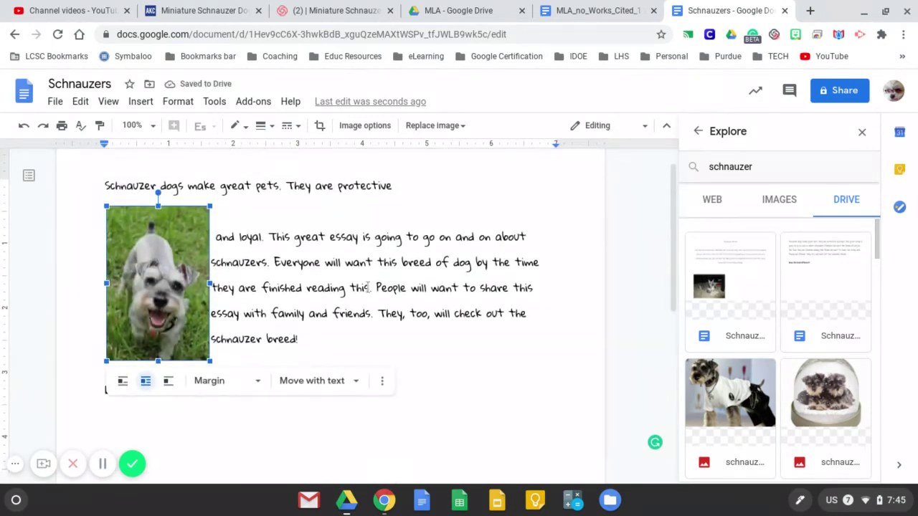
left_click_drag(156, 276, 129, 264)
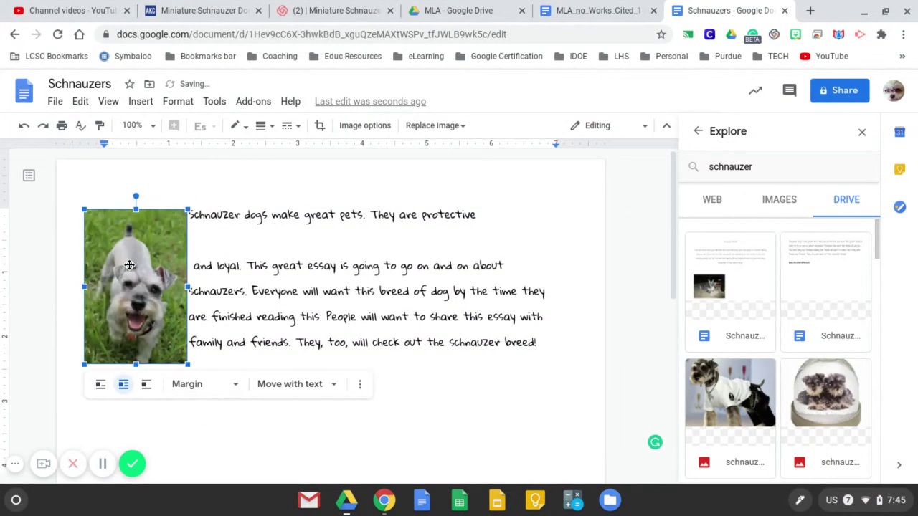
Remove the blank line between "They are protective" and "and loyal" in the essay paragraph
left_click(234, 247)
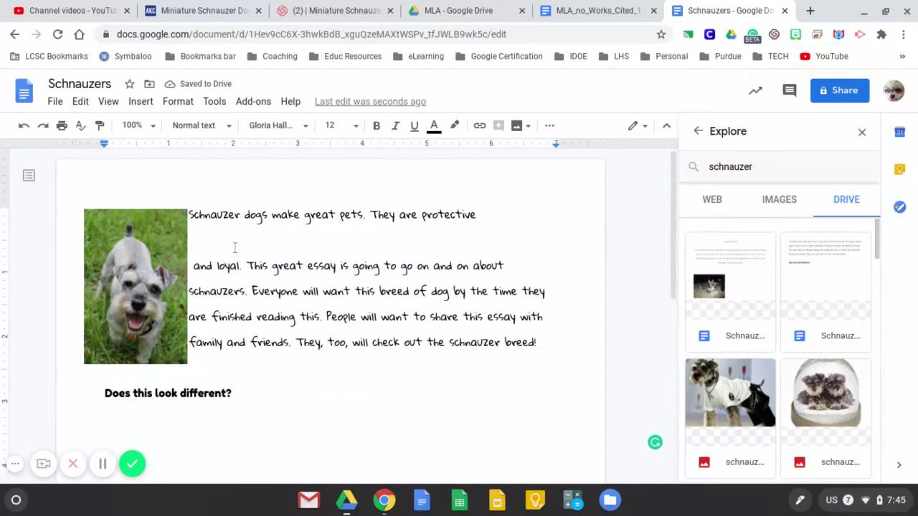
key("BackSpace")
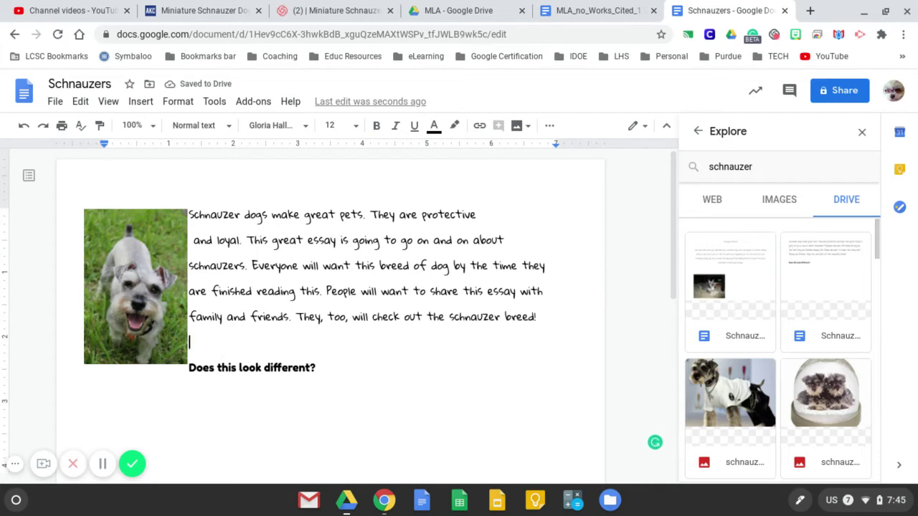
Add two blank lines below the essay paragraph and three blank lines above it
key("Return")
key("Return")
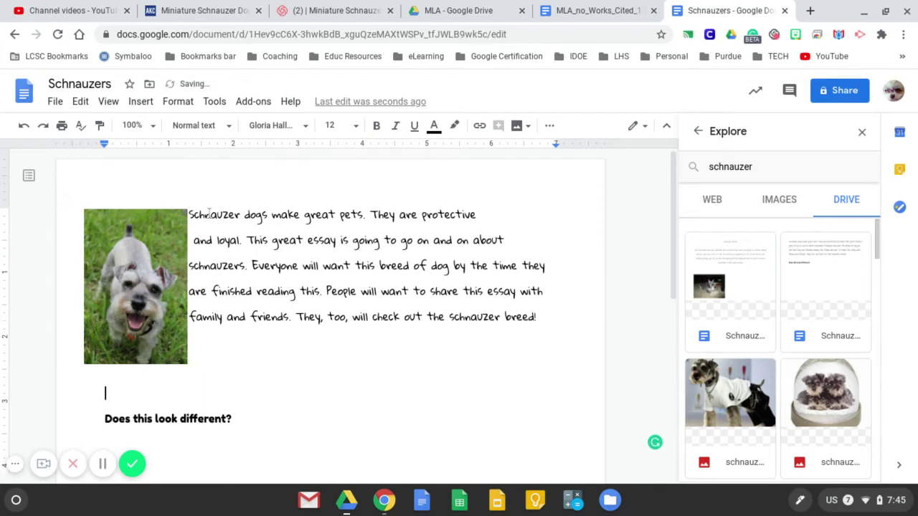
left_click(88, 196)
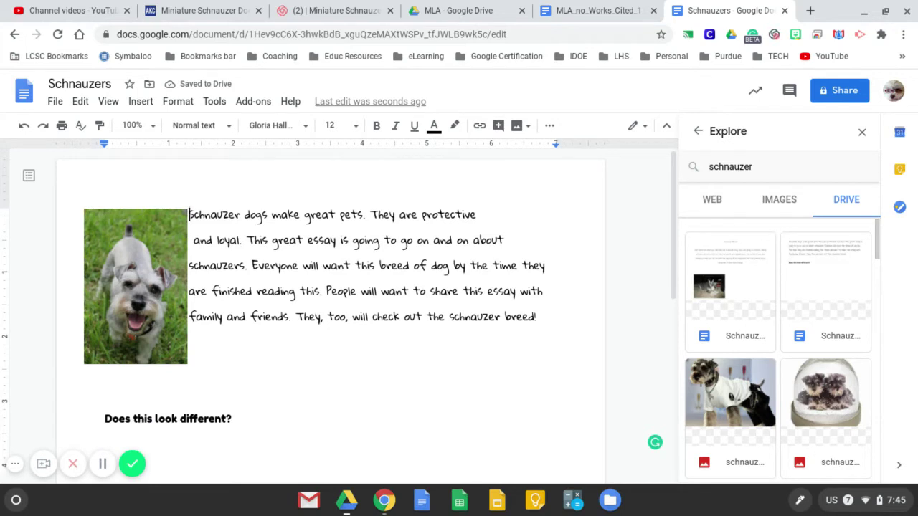
key("Return")
key("Return")
key("Return")
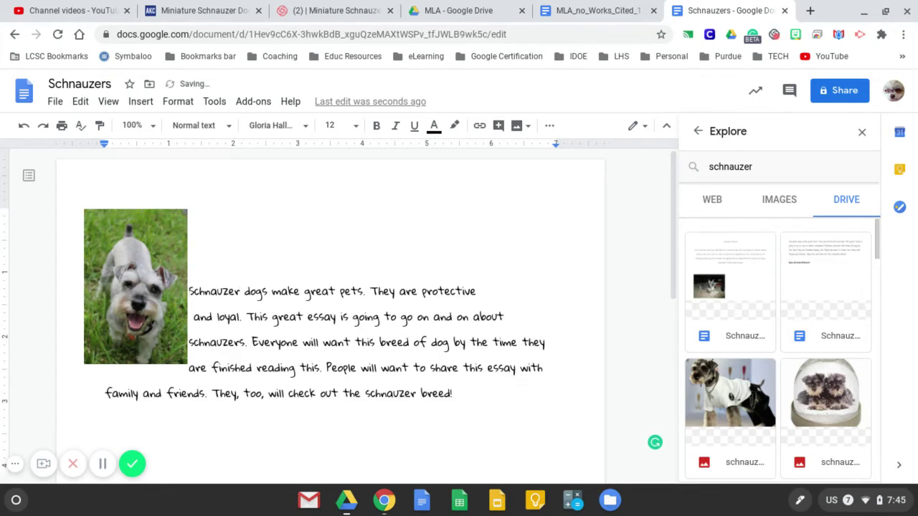
left_click(245, 229)
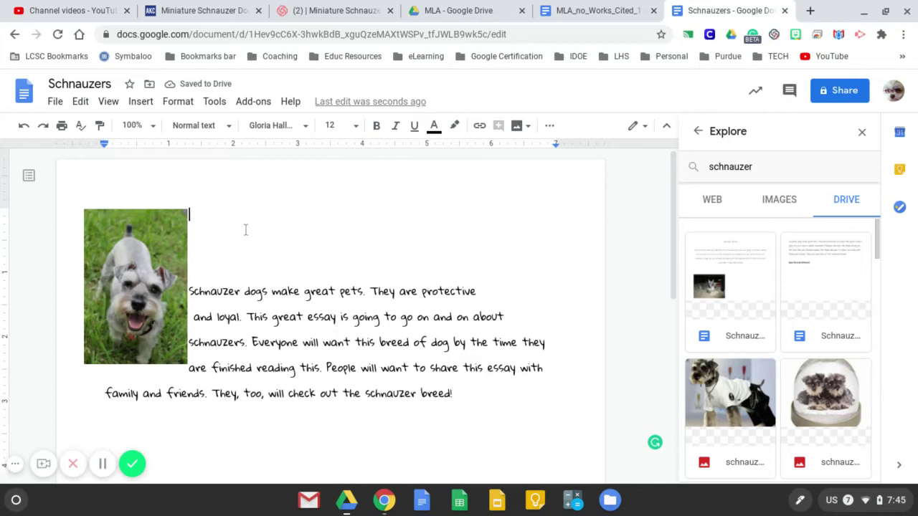
Enter the title "Schnauzer" on the first line, followed by a new line
type("Schnauz")
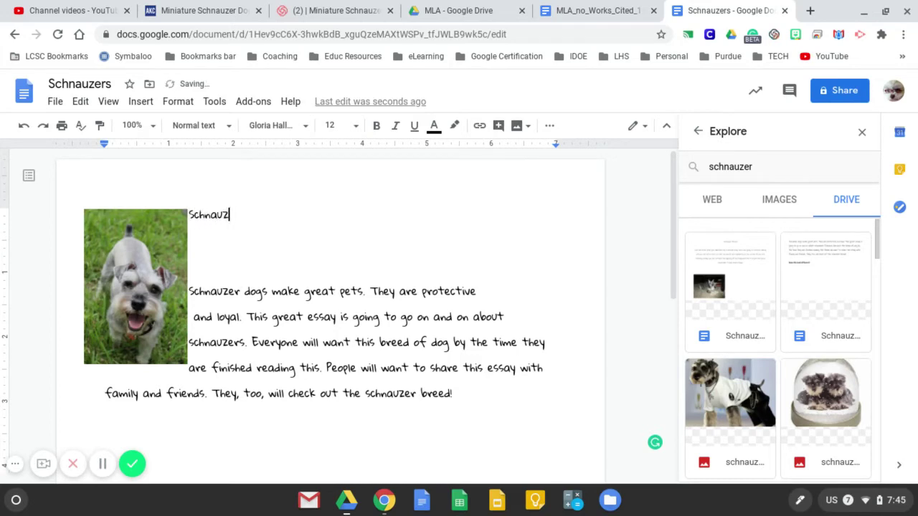
key("BackSpace")
key("BackSpace")
key("BackSpace")
type("auzer")
key("Return")
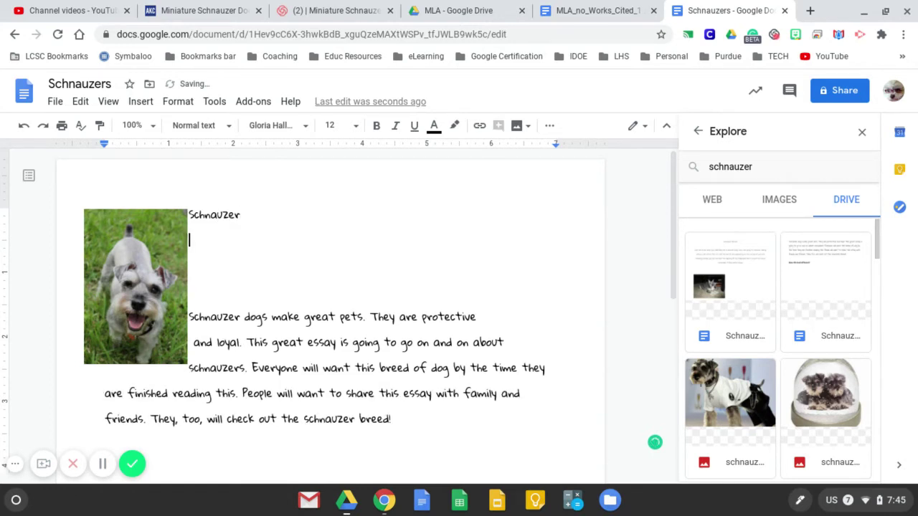
Close Explore and center the "Schnauzer" title line
left_click(189, 216)
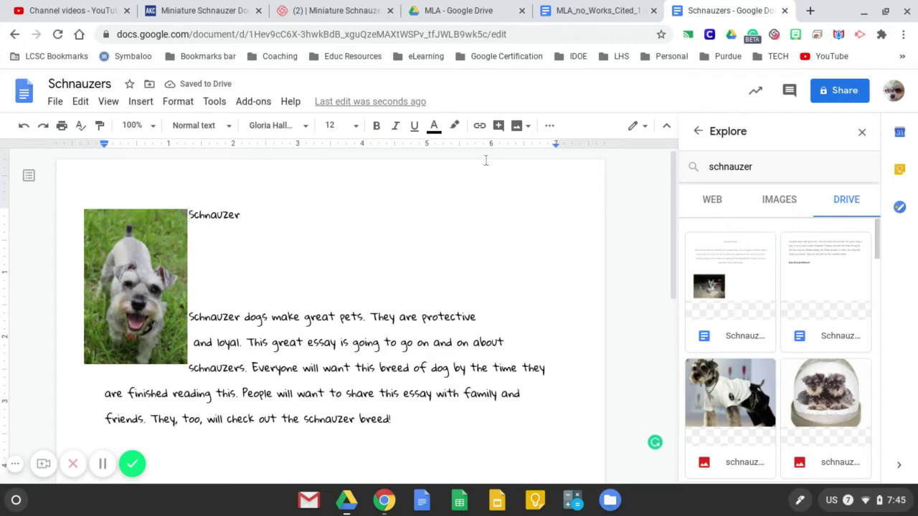
left_click(863, 134)
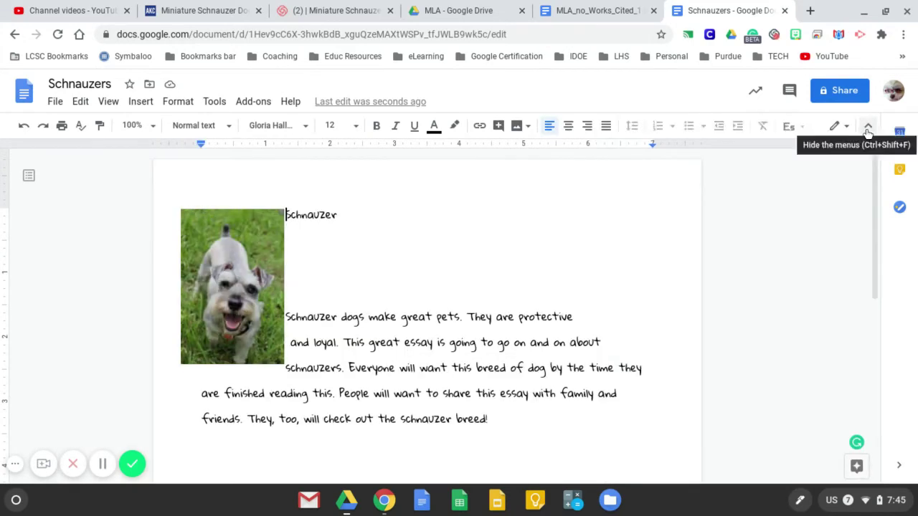
left_click(568, 130)
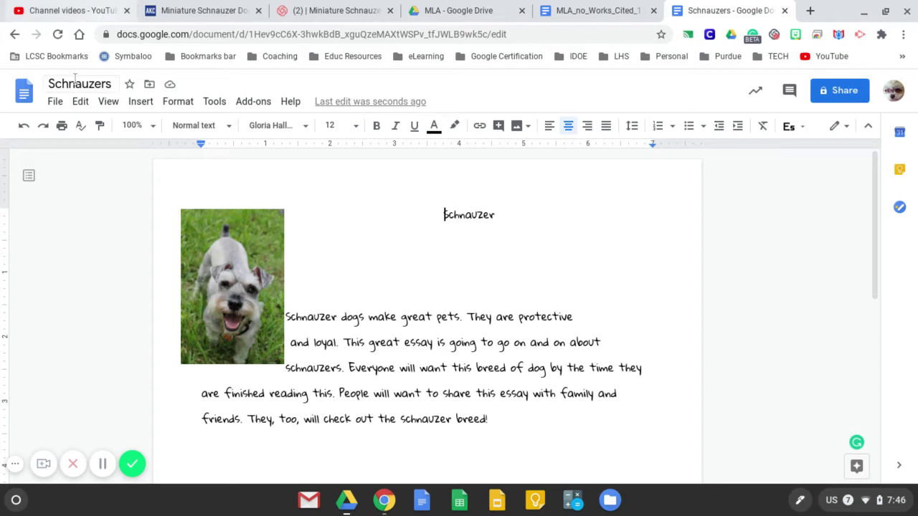
Star the document and move it from the English folder to American Literature in My Drive, accepting the access change
left_click(130, 85)
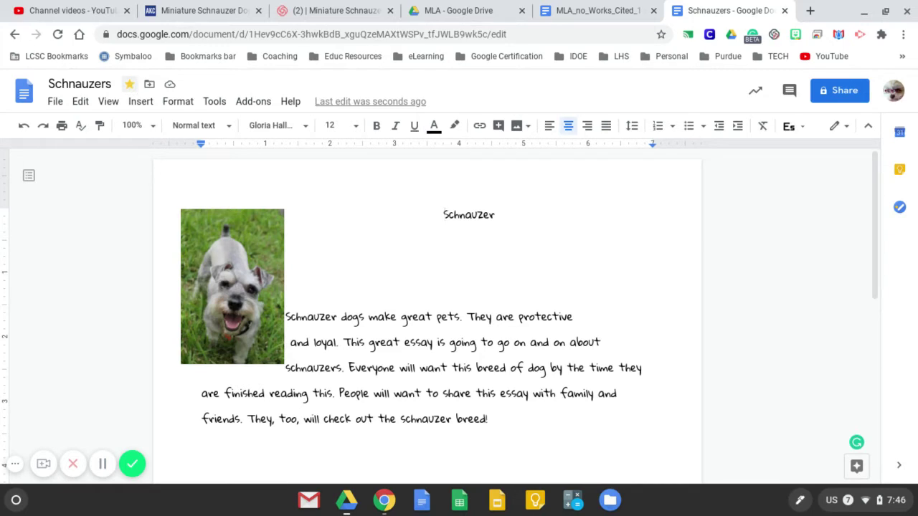
left_click(149, 84)
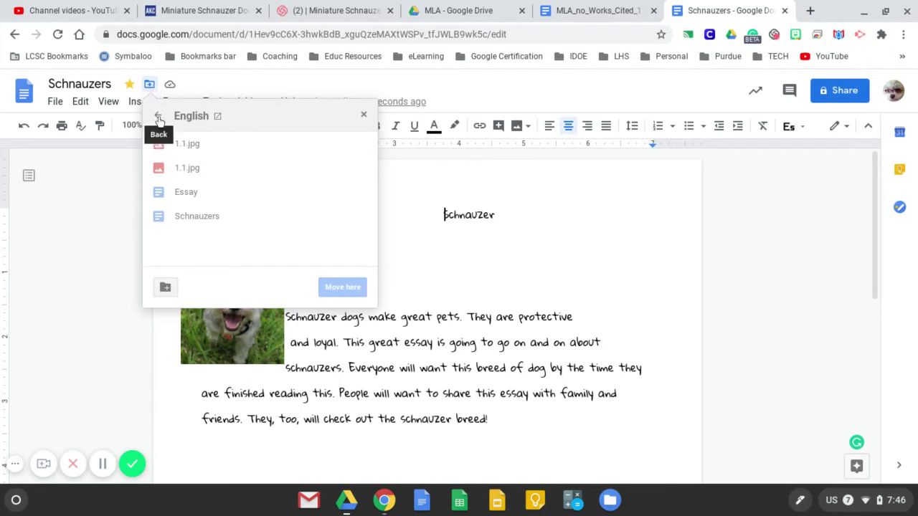
left_click(158, 117)
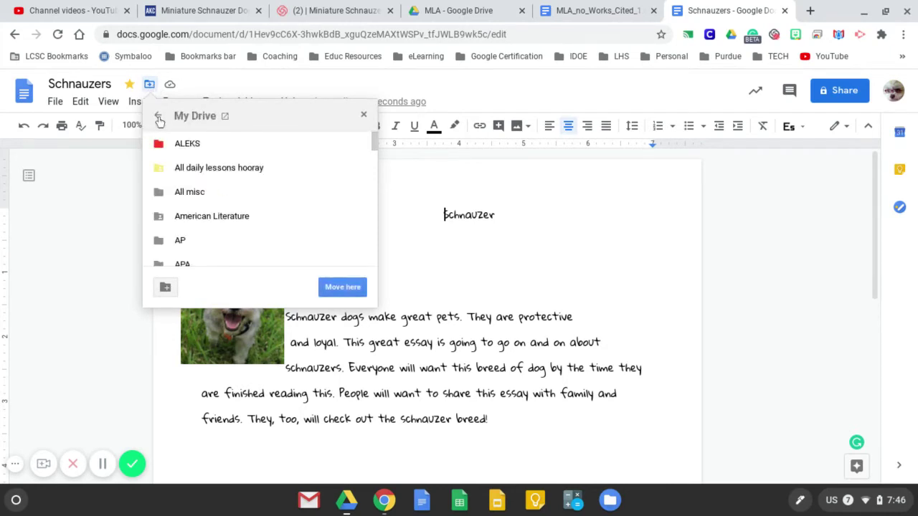
left_click(222, 215)
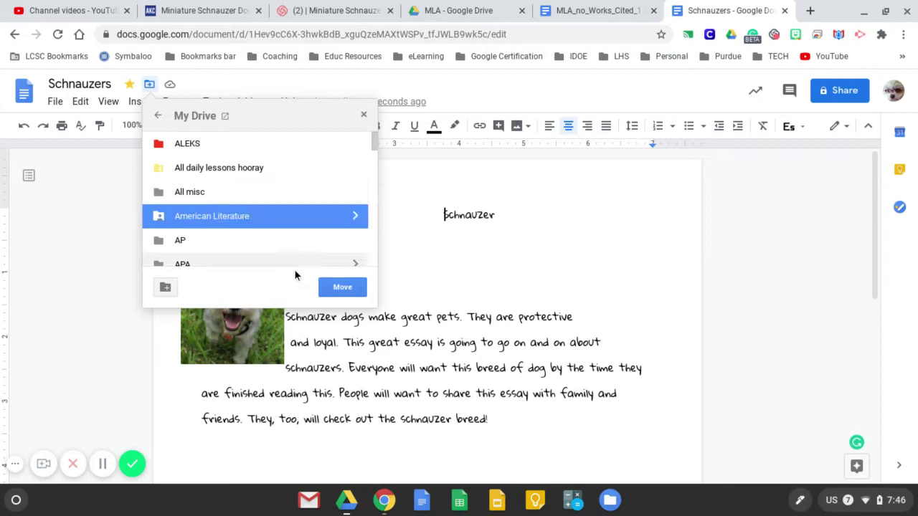
left_click(340, 288)
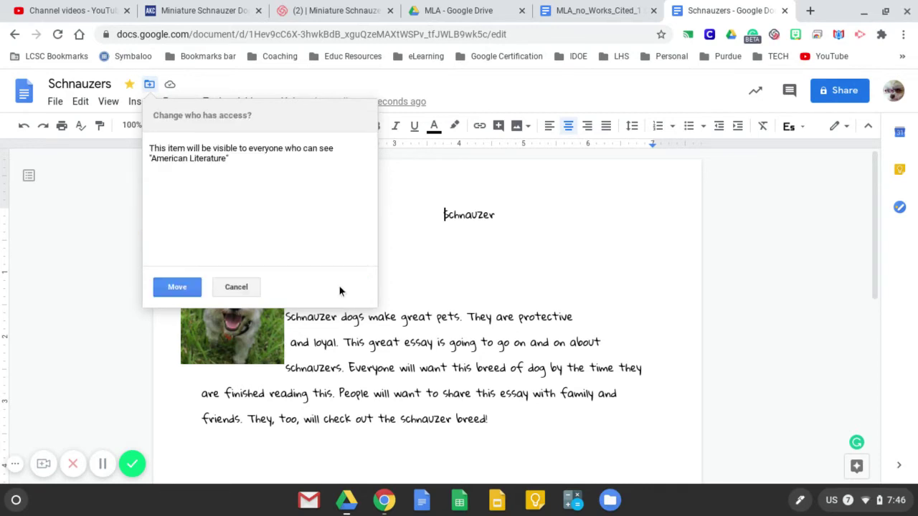
left_click(176, 287)
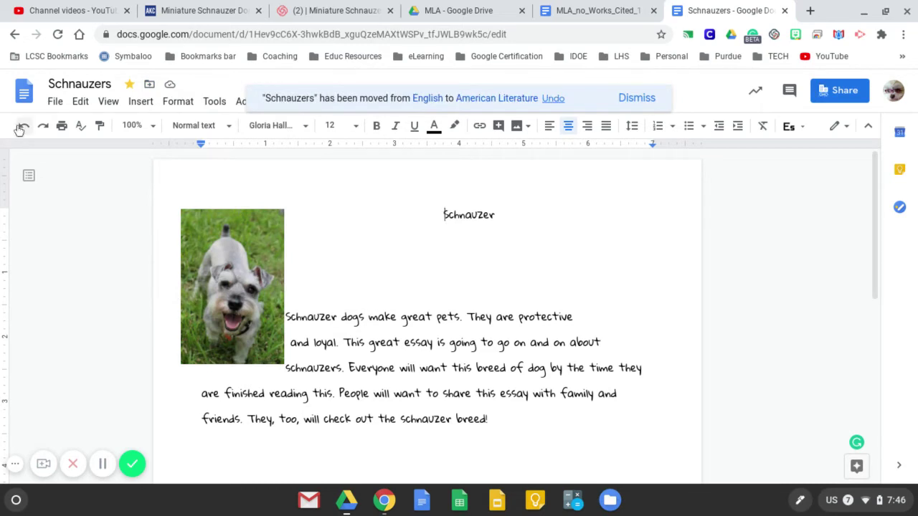
left_click(637, 97)
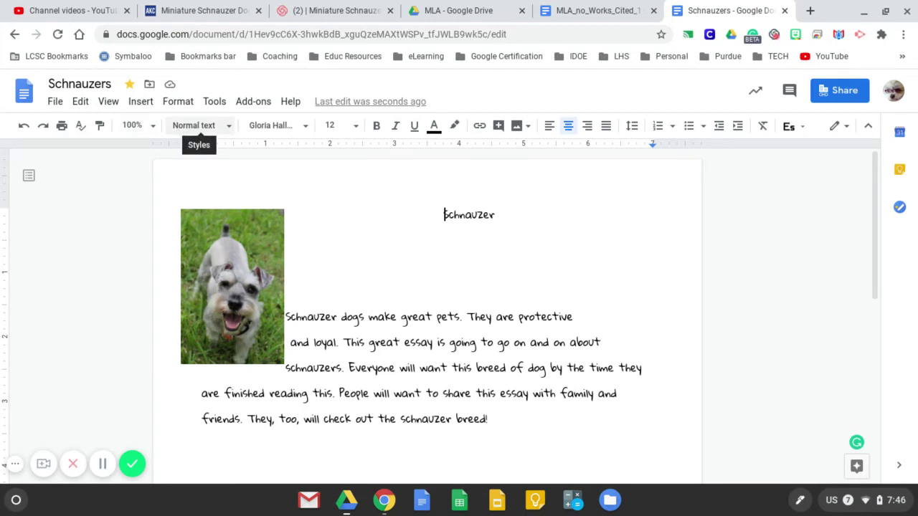
Open the document's sharing settings and review the people who have access
left_click(56, 102)
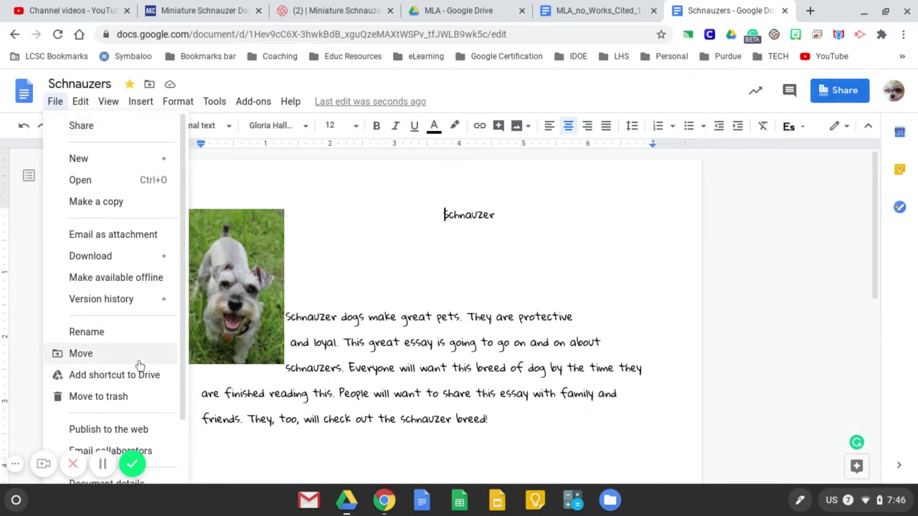
left_click(78, 127)
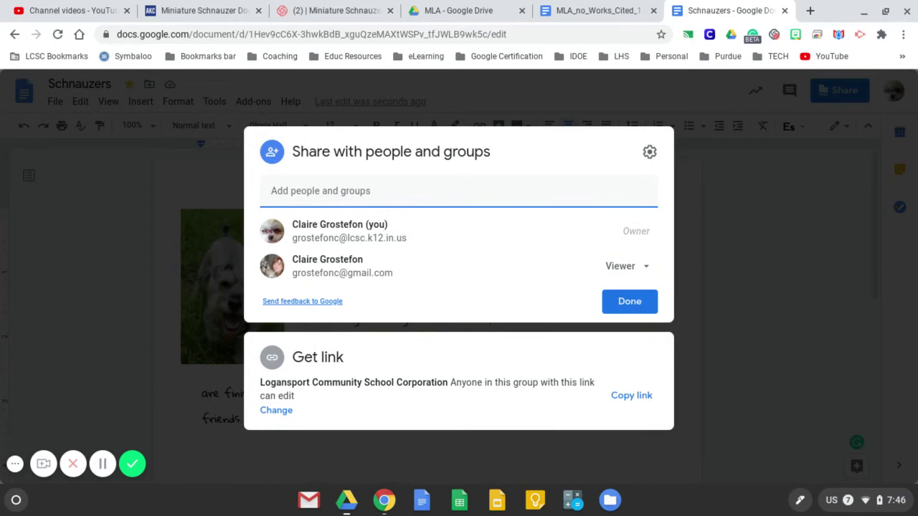
left_click(327, 275)
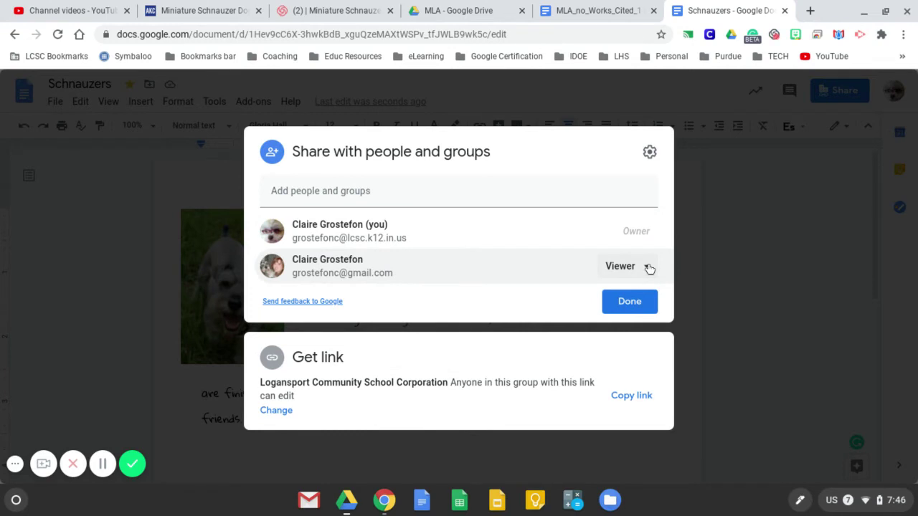
Draft an Editor invitation to the first suggested contact with the message "Will you proofread?", and cancel it
left_click(329, 196)
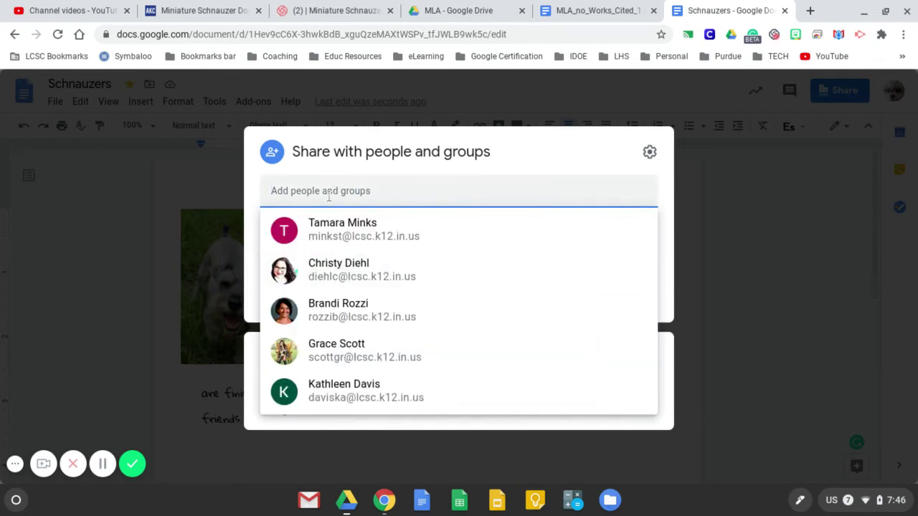
left_click(328, 228)
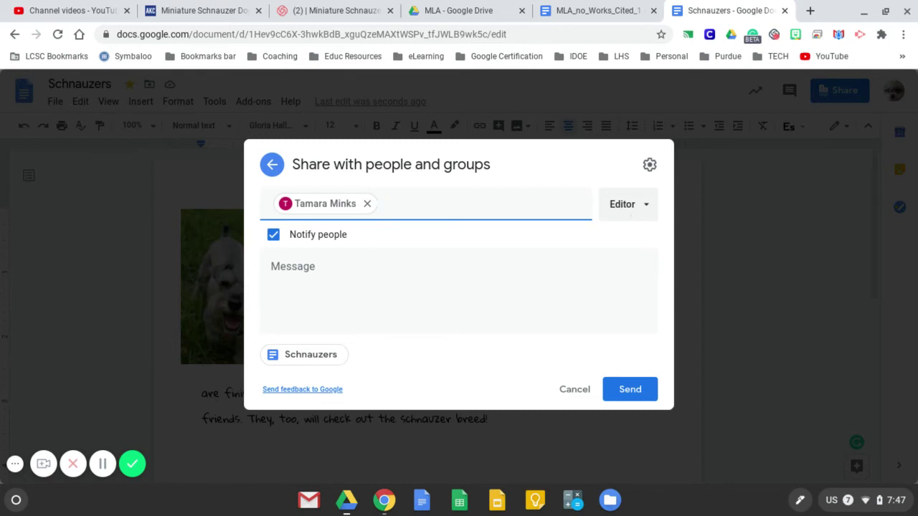
left_click(650, 212)
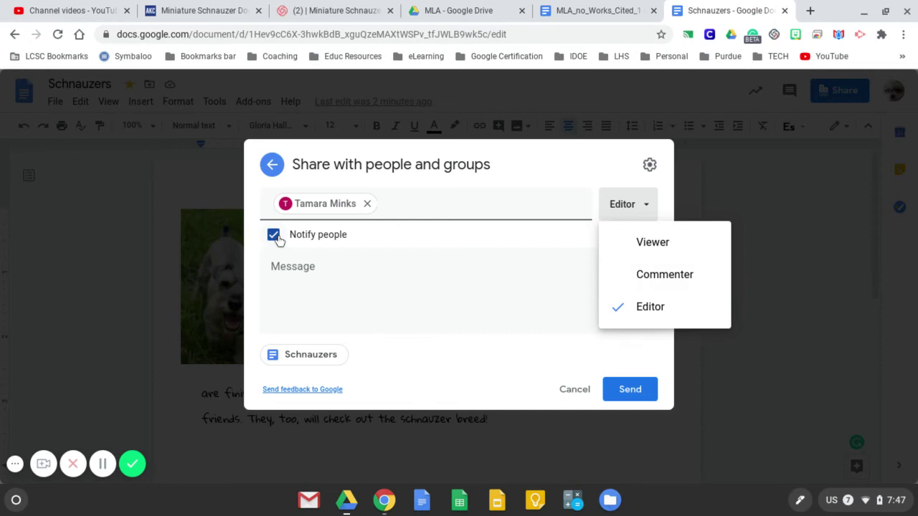
left_click(290, 270)
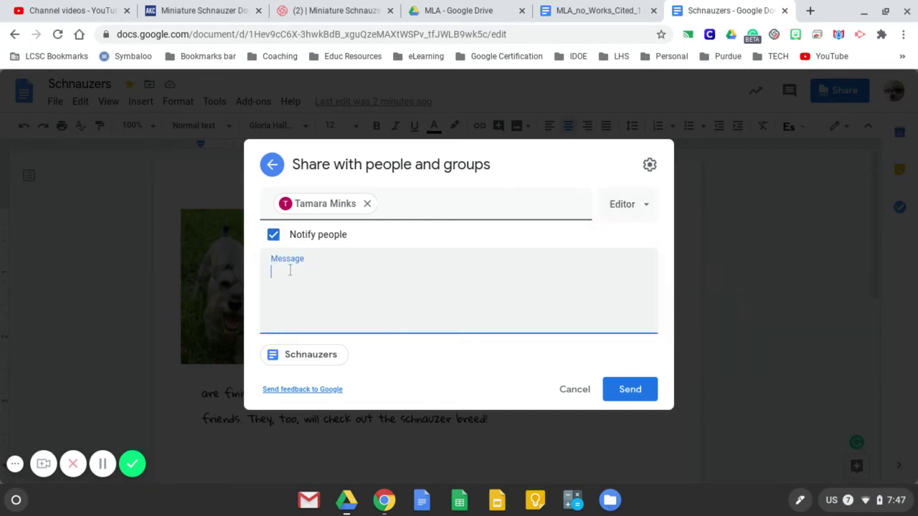
type("Will you proofread?")
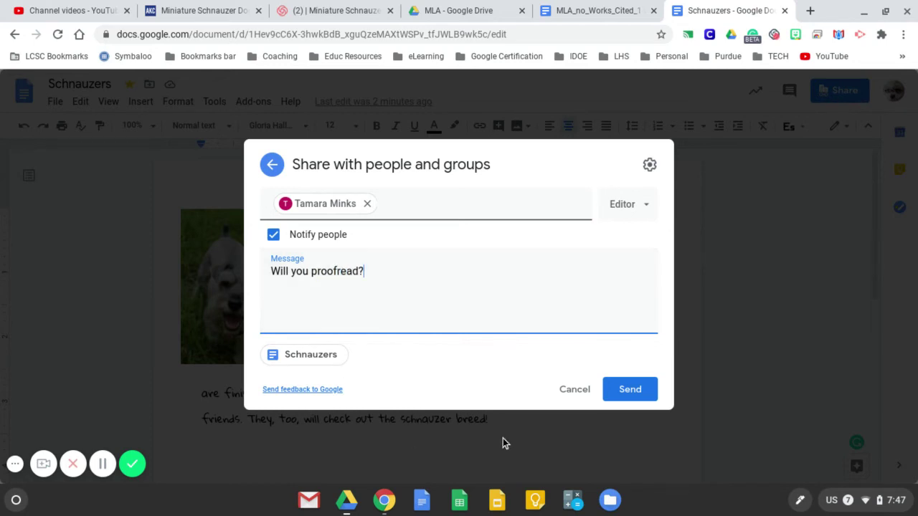
left_click(640, 388)
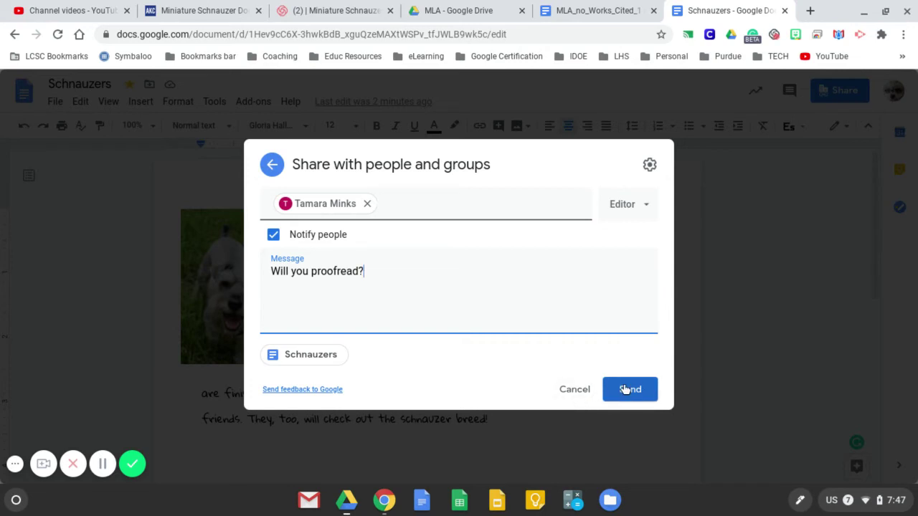
left_click(566, 390)
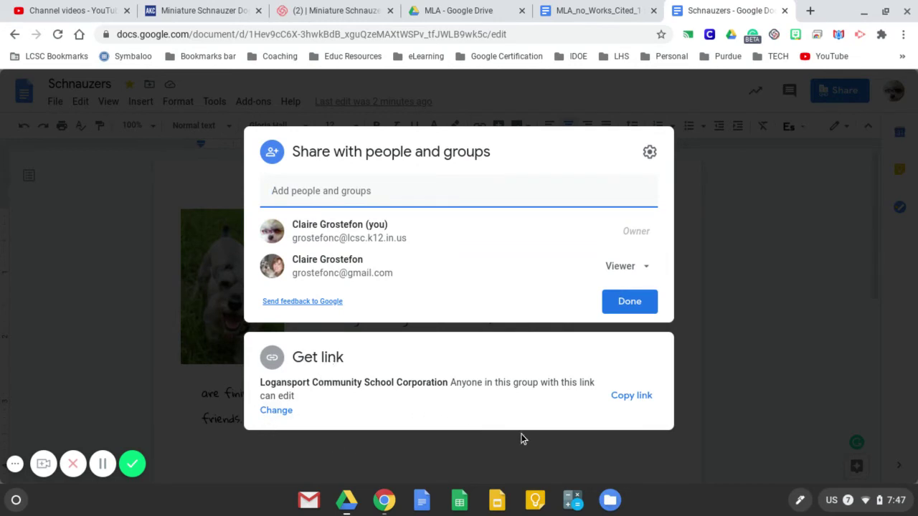
Set the Logansport Community School Corporation link permission to Viewer, copy the link and close the sharing settings
left_click(275, 412)
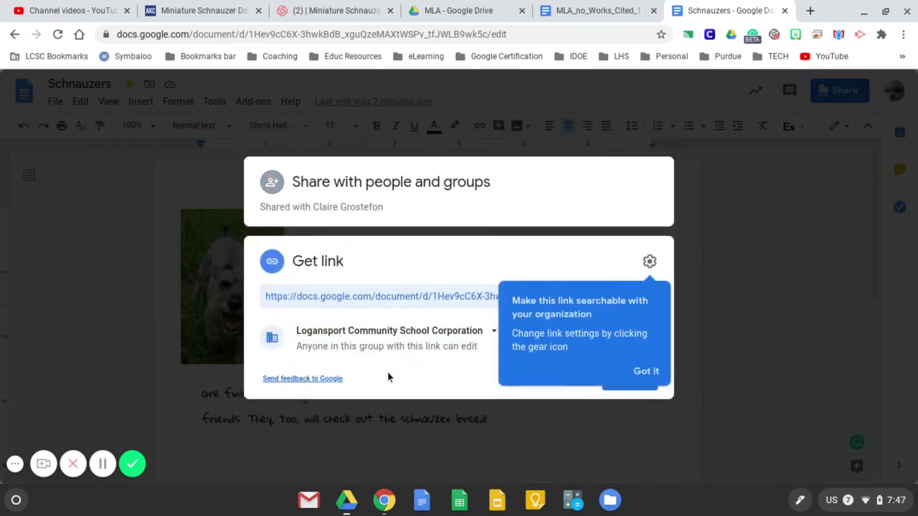
left_click(646, 371)
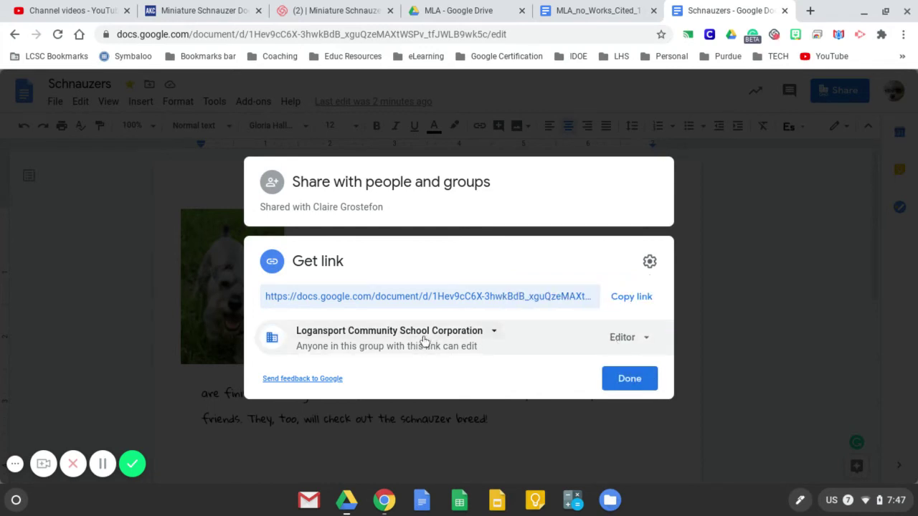
left_click(497, 337)
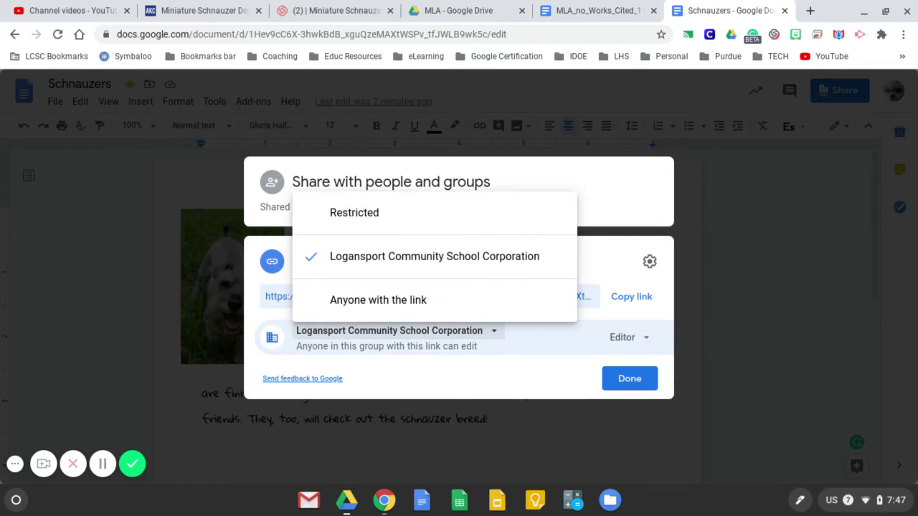
left_click(633, 344)
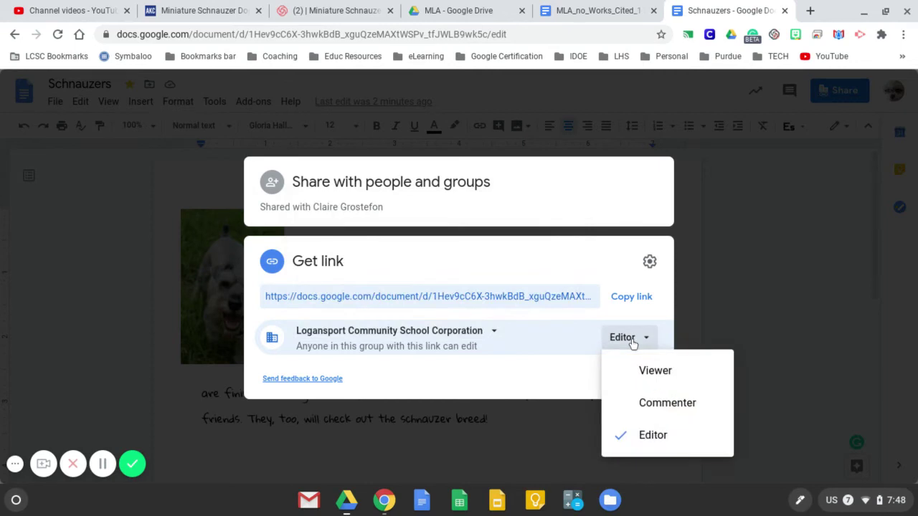
left_click(637, 373)
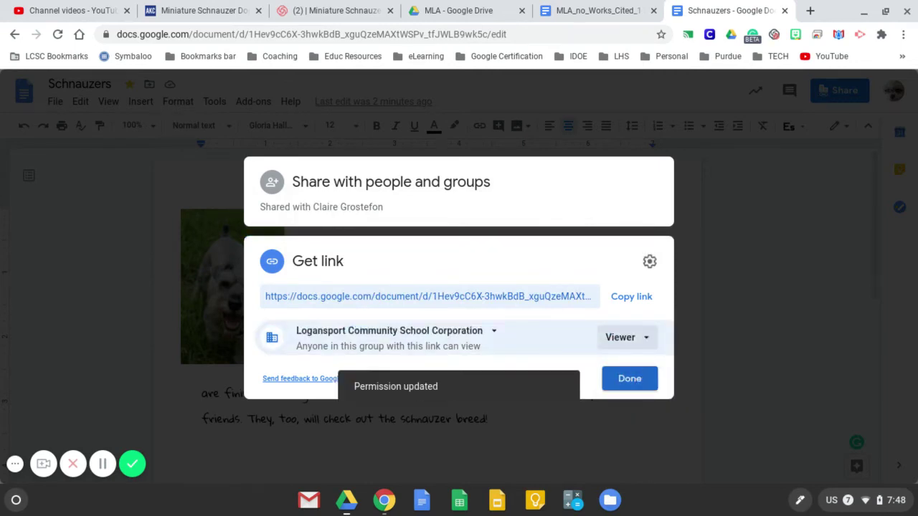
left_click(629, 301)
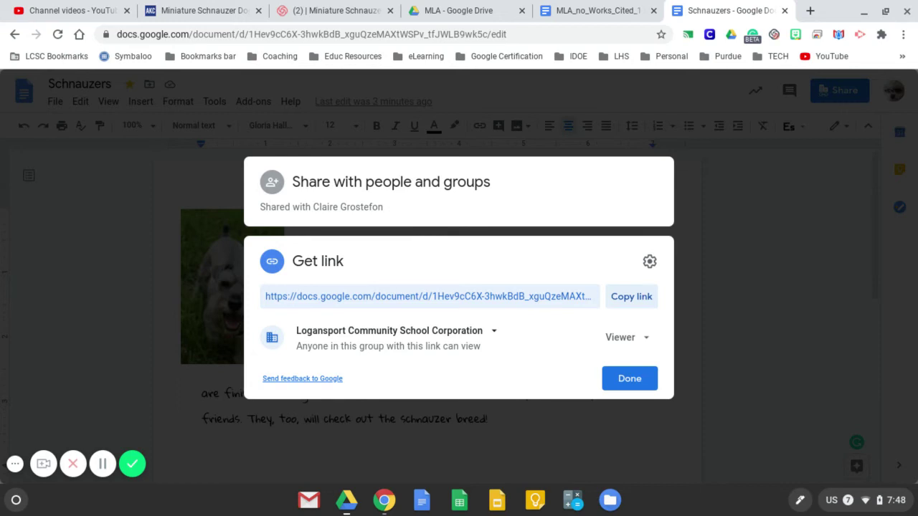
left_click(624, 380)
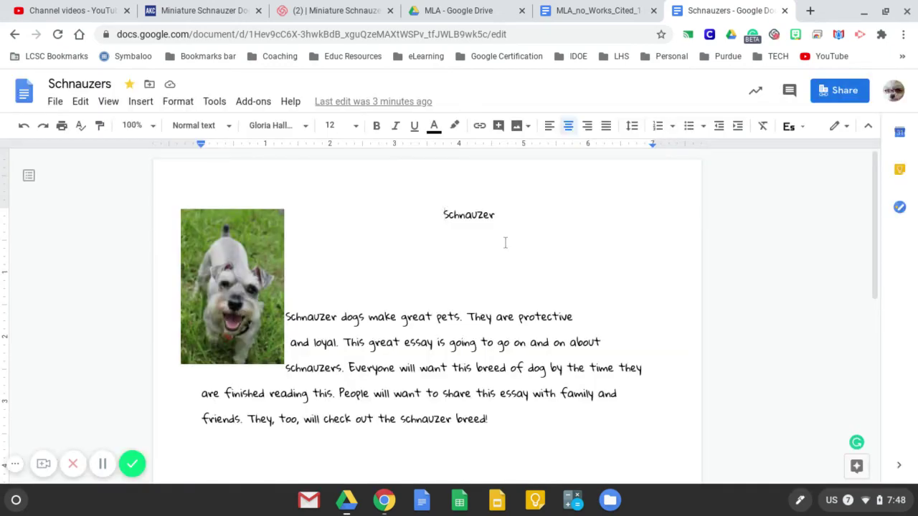
Add two new lines after the essay paragraph's last sentence, "They, too, will check out the schnauzer breed!"
left_click(494, 420)
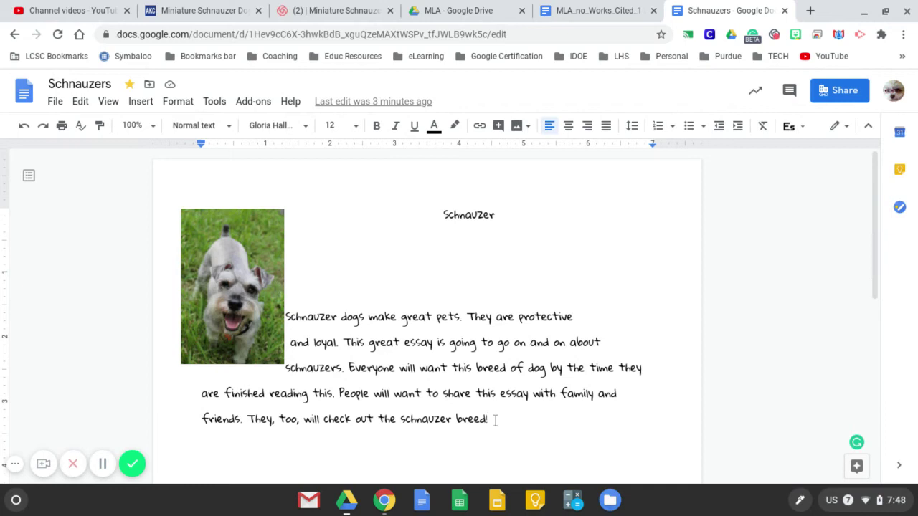
key("Return")
key("Return")
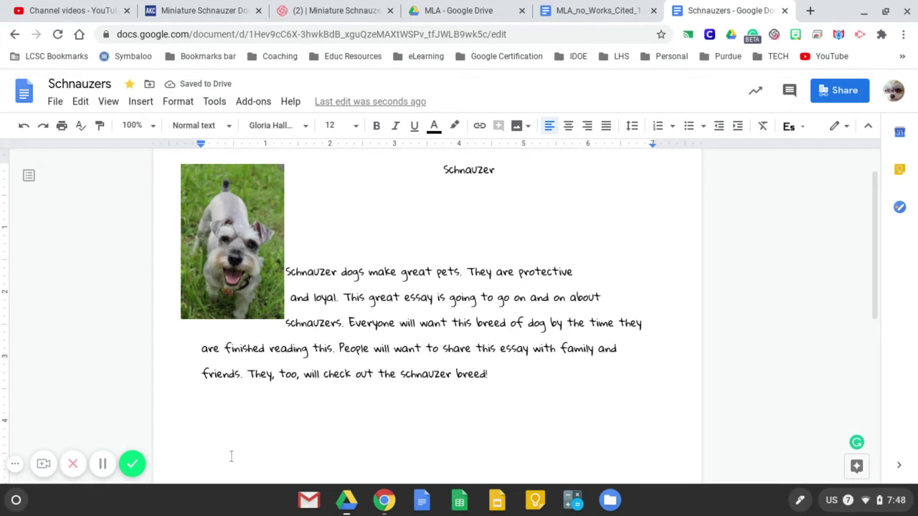
Paste the copied document sharing link below the essay paragraph and add two new lines after it
right_click(202, 423)
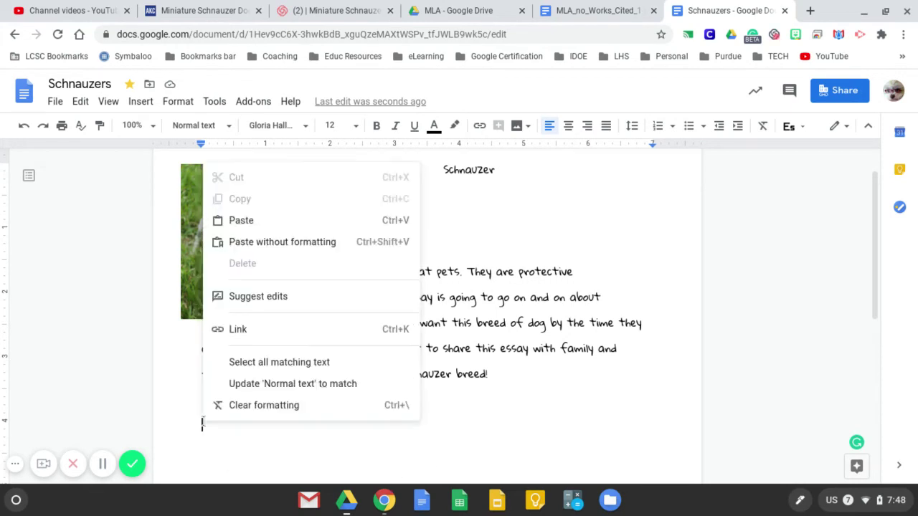
left_click(241, 220)
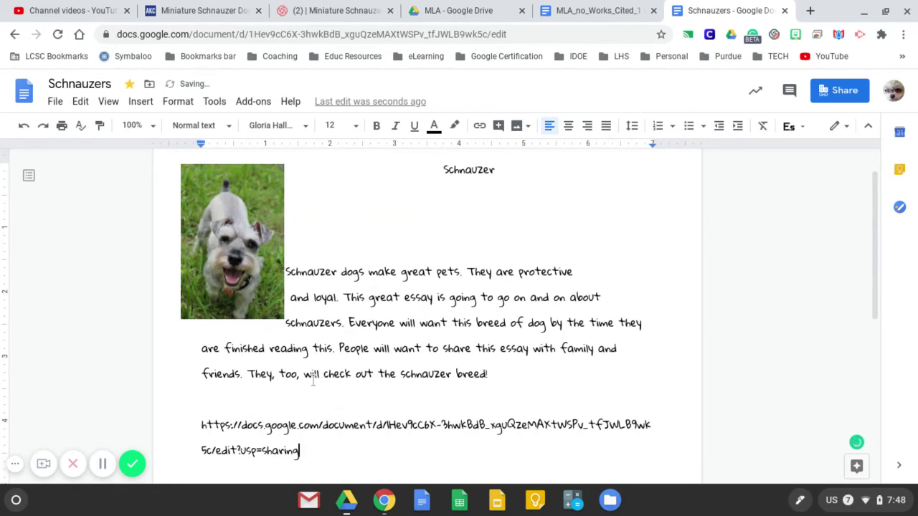
key("Return")
key("Return")
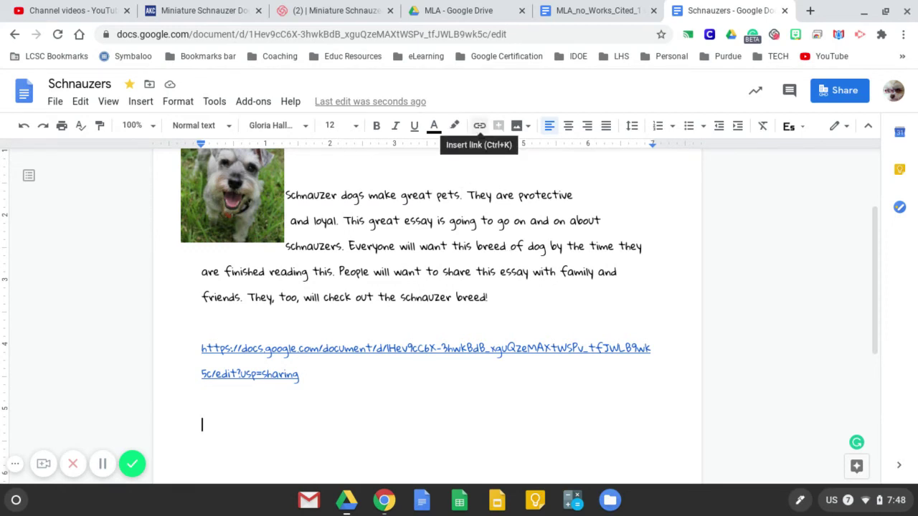
Insert a hyperlink with the text "Schnauzer Paper" below the pasted URL, using the copied sharing link as its target
key("ctrl+k")
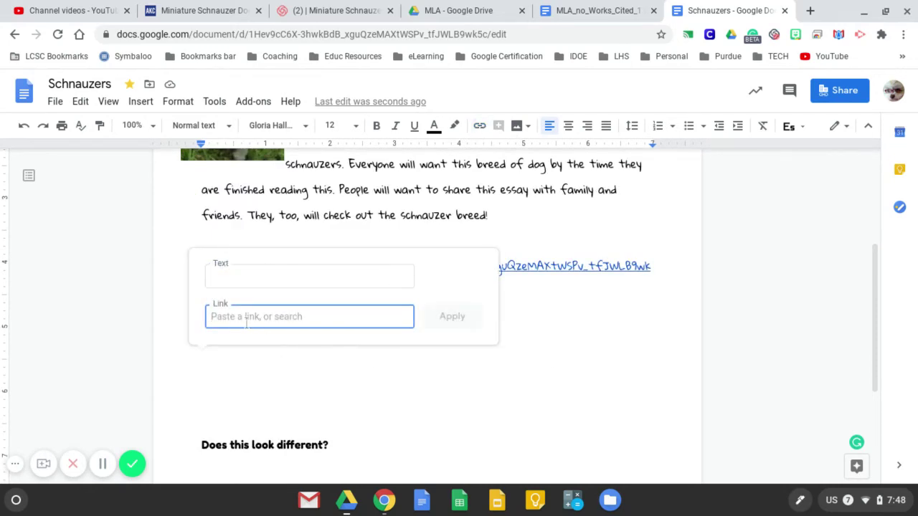
left_click(230, 276)
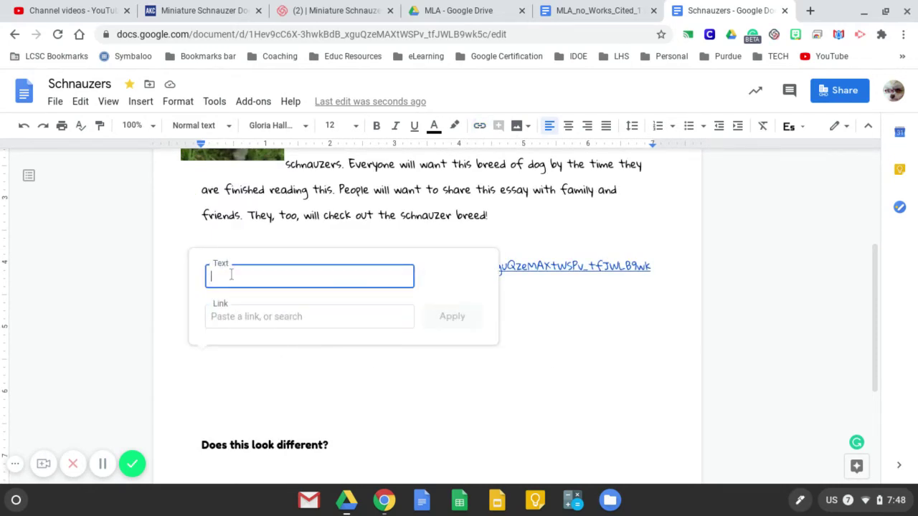
type("Schnauzer Paper")
left_click(235, 321)
right_click(235, 321)
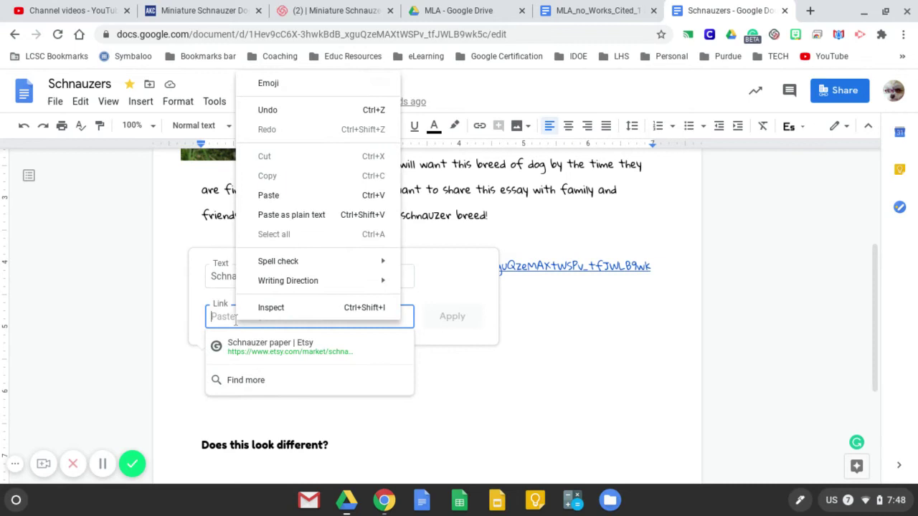
left_click(267, 195)
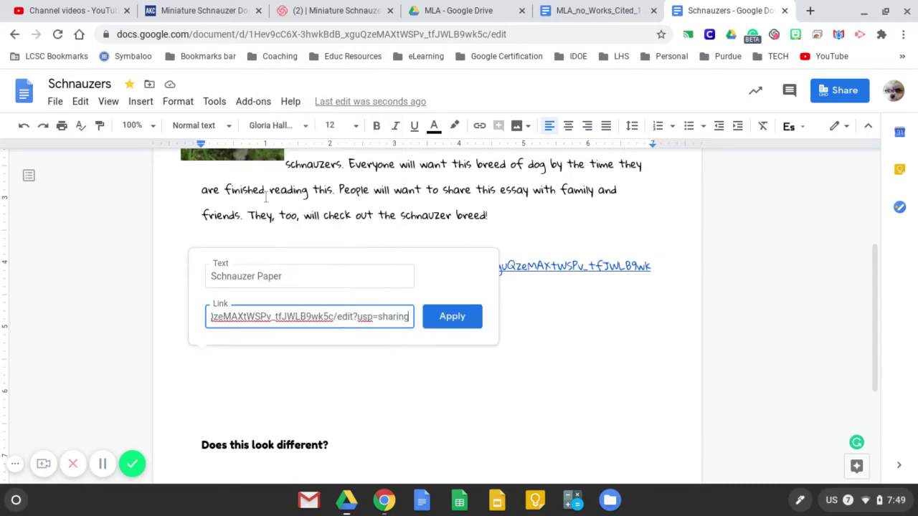
left_click(440, 318)
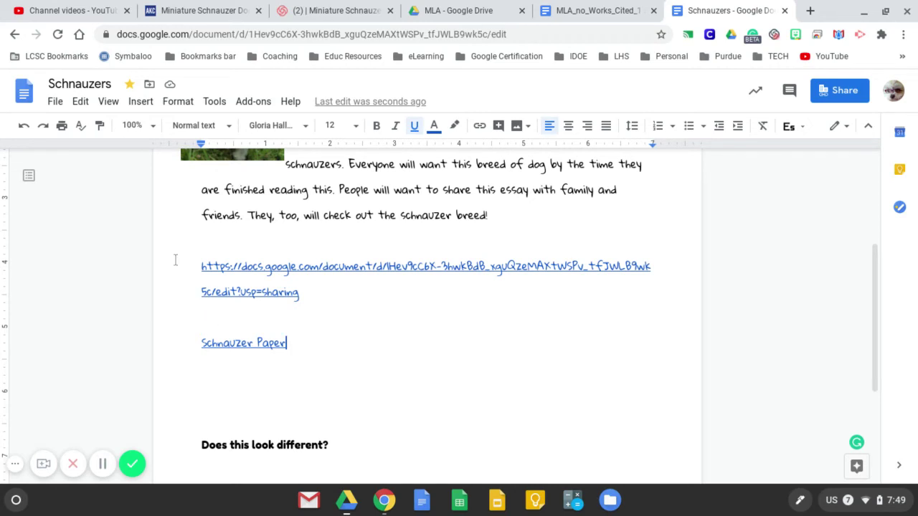
Set the document zoom to 150% and look over the enlarged essay
scroll(175, 259, "down", 2)
scroll(175, 260, "up", 4)
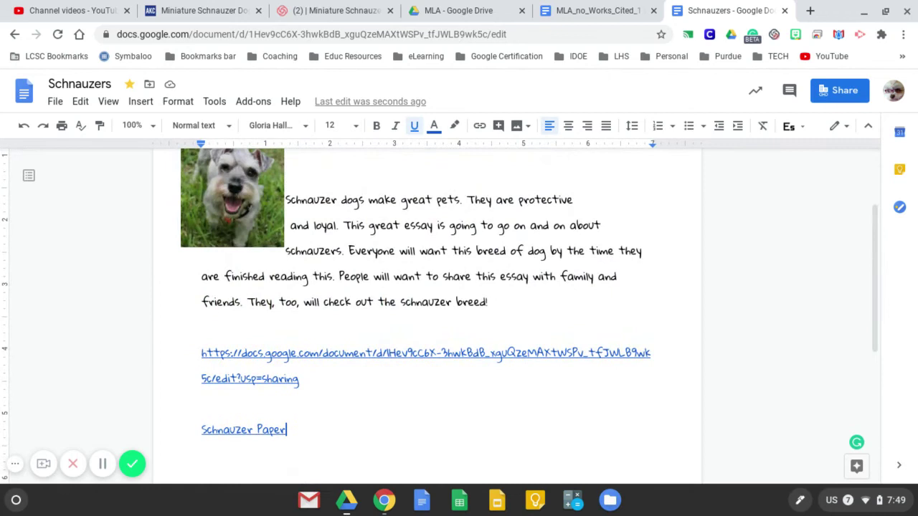
scroll(486, 454, "up", 1)
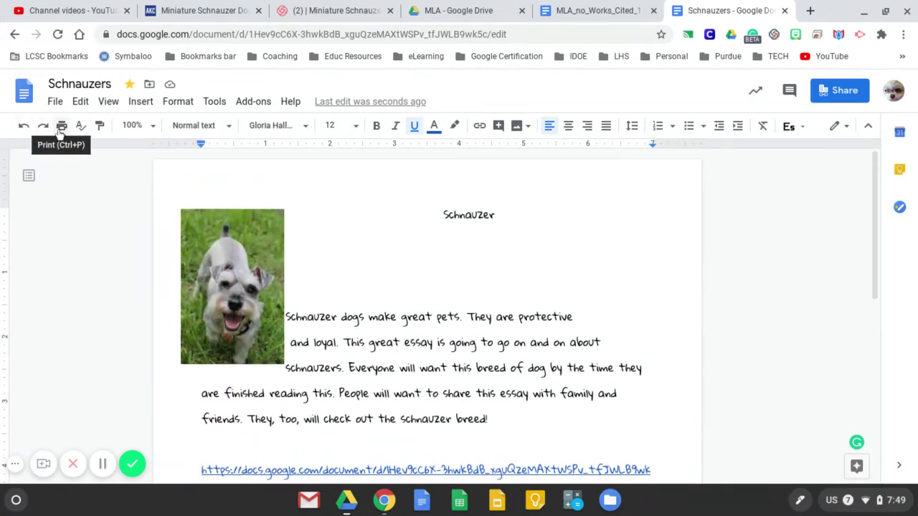
left_click(154, 130)
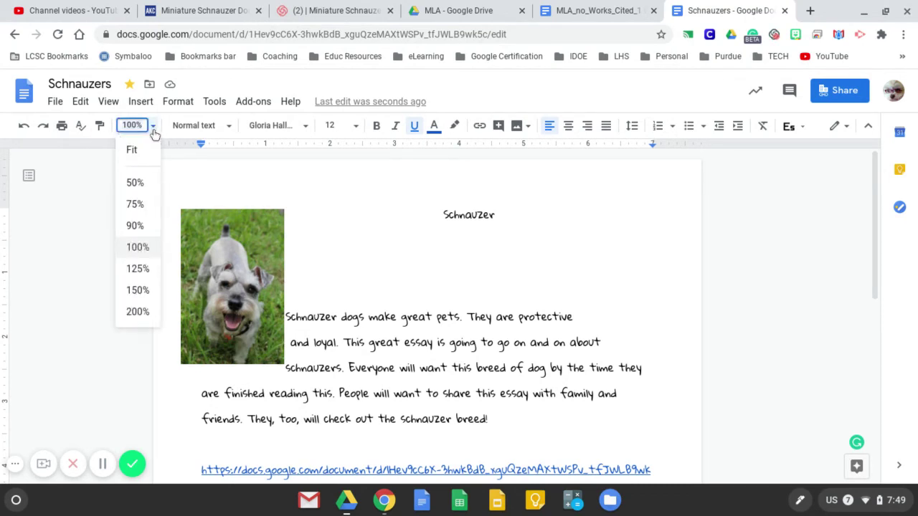
left_click(138, 289)
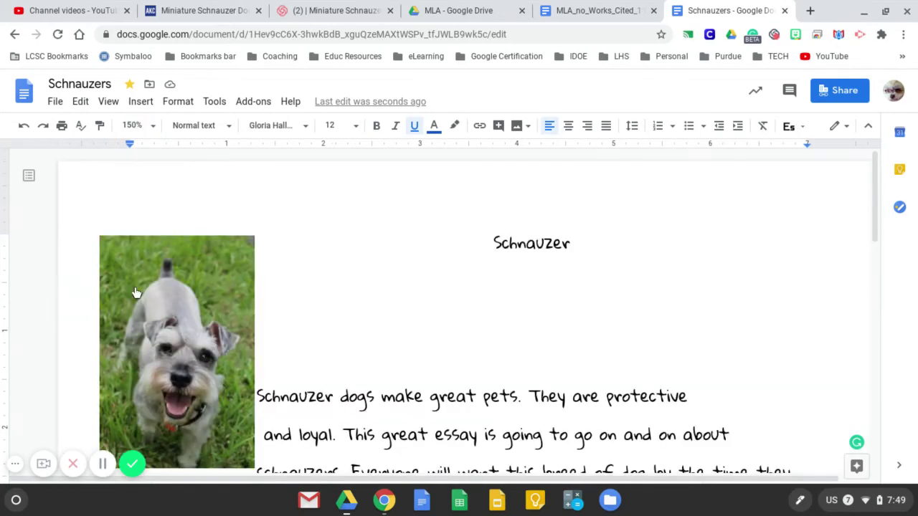
scroll(316, 328, "down", 3)
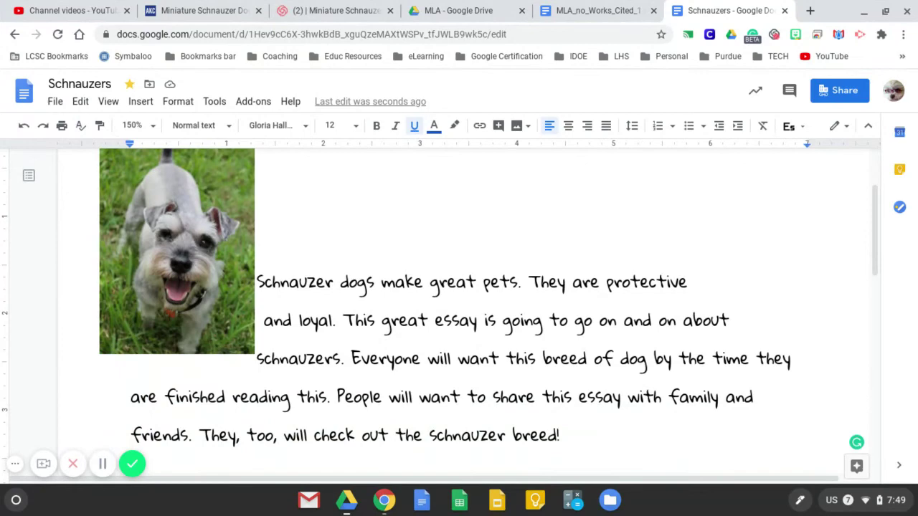
scroll(440, 298, "down", 3)
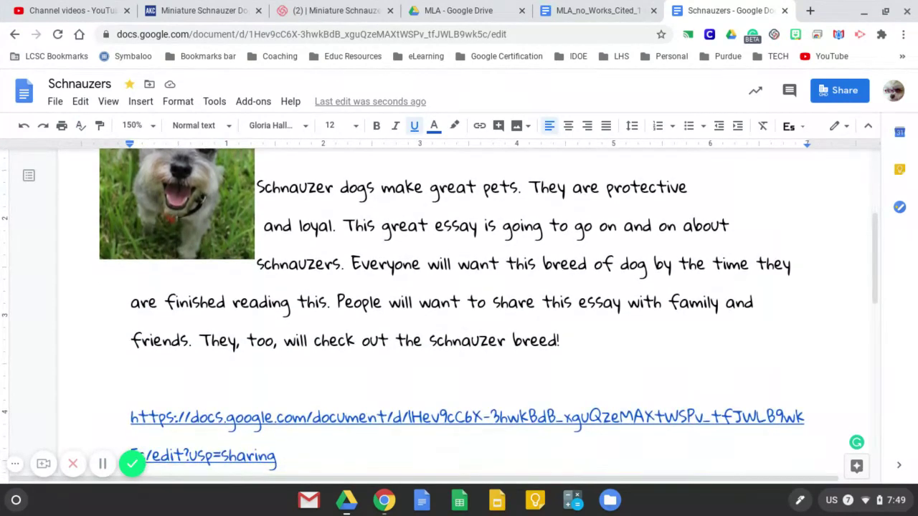
Use voice typing to dictate sentences about spoken punctuation on a new line below the essay paragraph, starting with "Speak now", and close voice typing
left_click(585, 331)
key("Return")
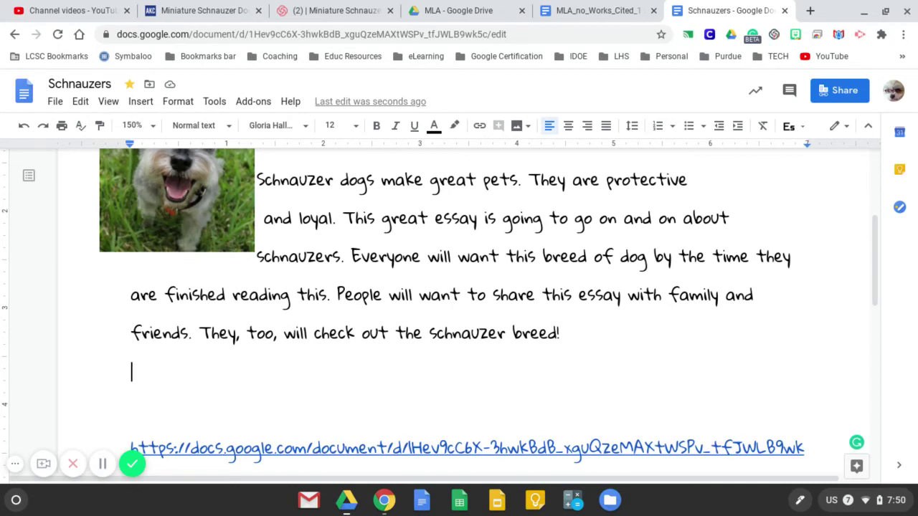
left_click(214, 102)
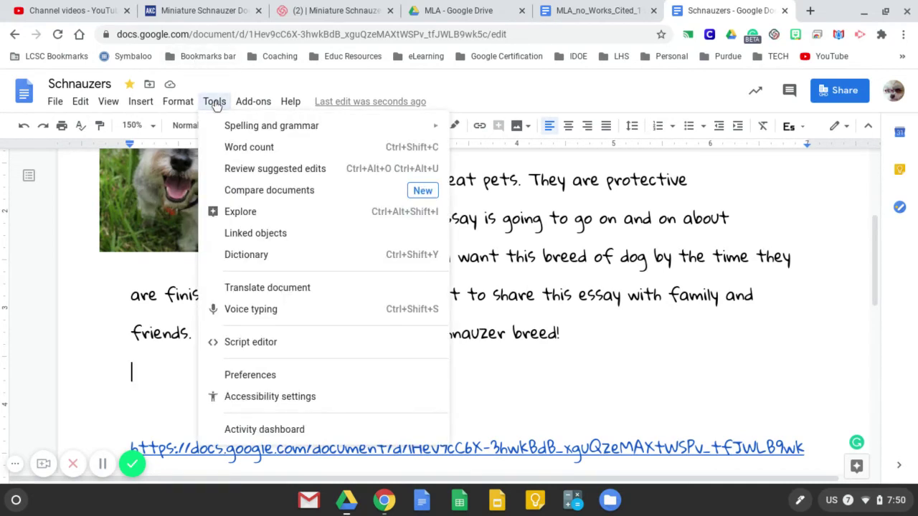
left_click(236, 311)
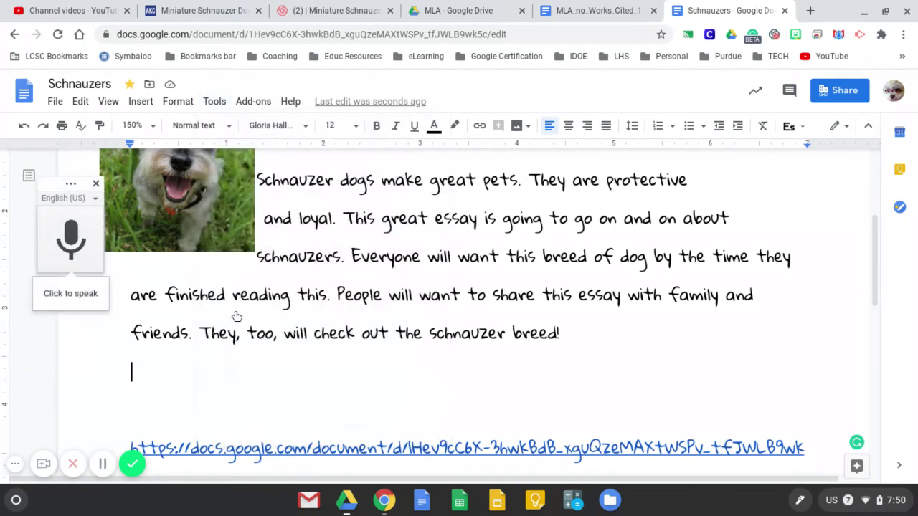
left_click(72, 244)
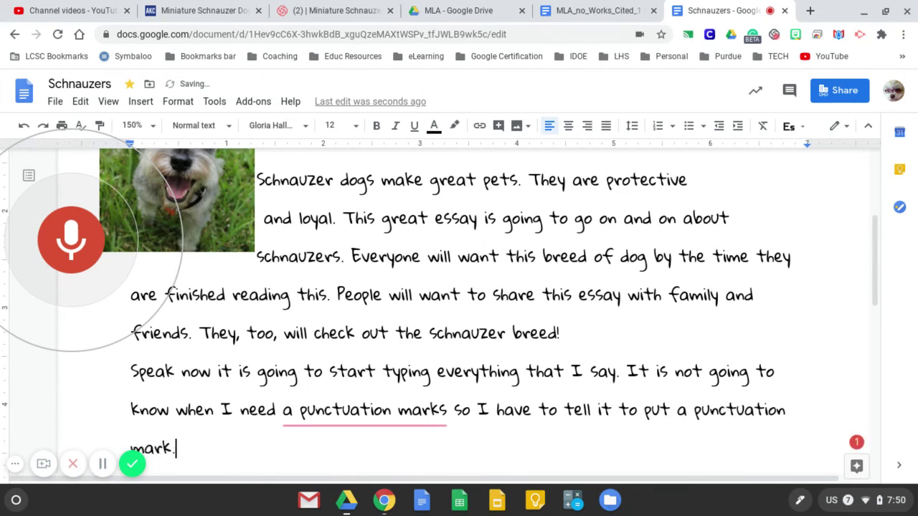
left_click(101, 223)
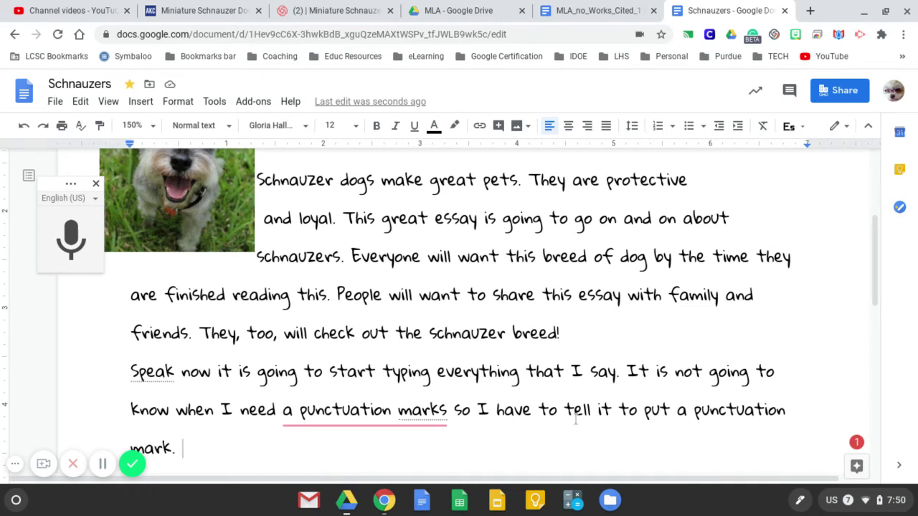
left_click(96, 184)
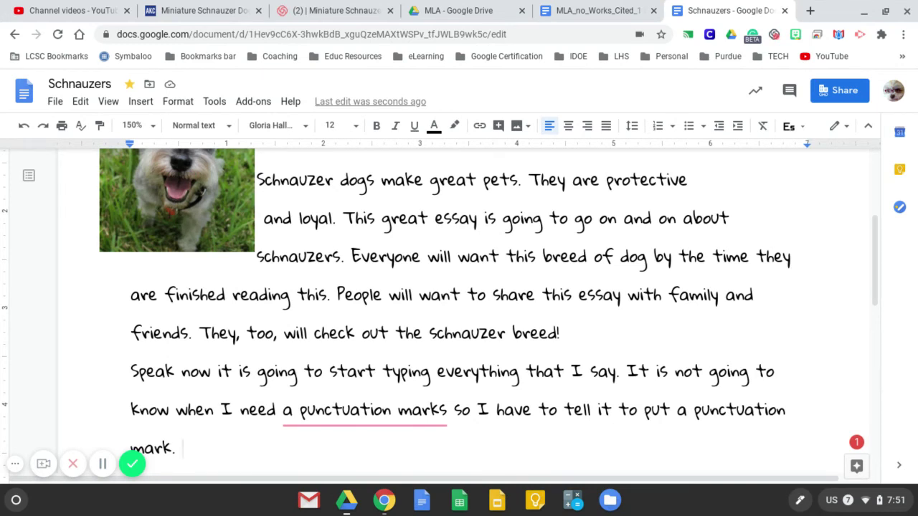
Review the available download formats and the document details showing location, owner, modified and created times, and close the details
left_click(55, 102)
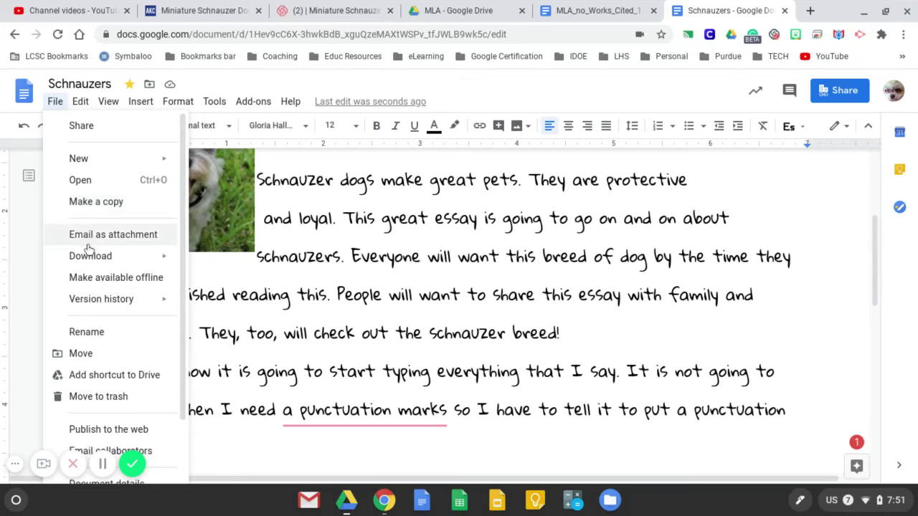
mouse_move(92, 258)
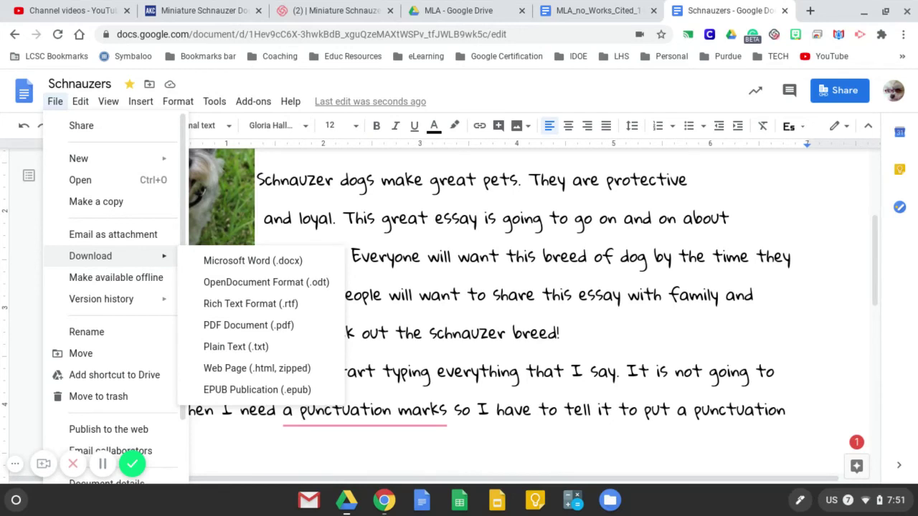
mouse_move(98, 300)
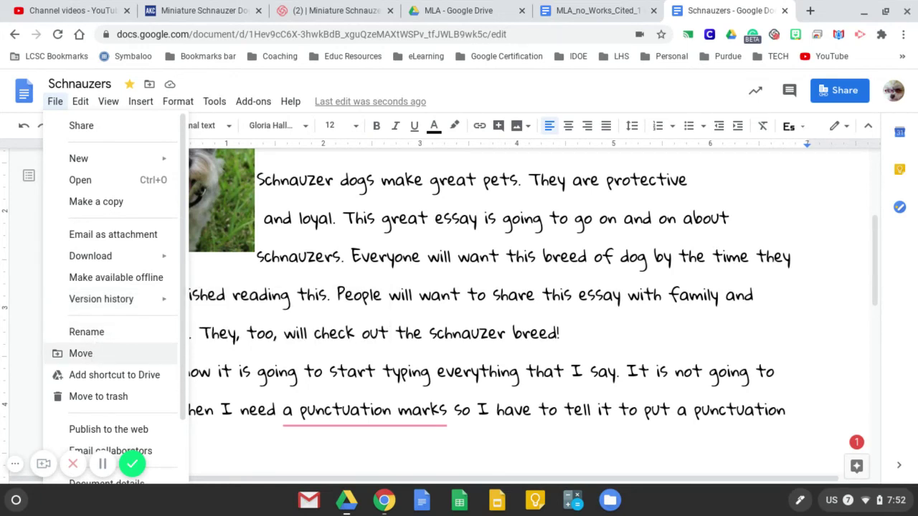
scroll(108, 355, "down", 2)
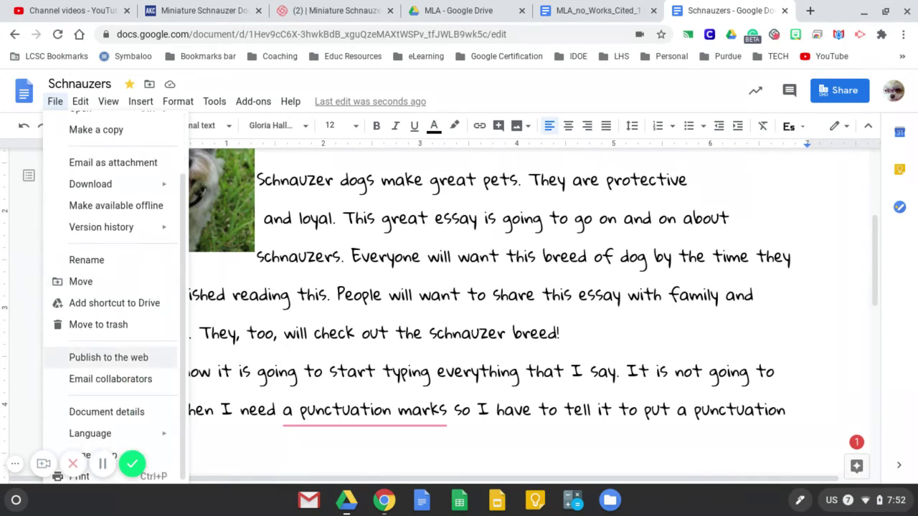
scroll(107, 355, "down", 1)
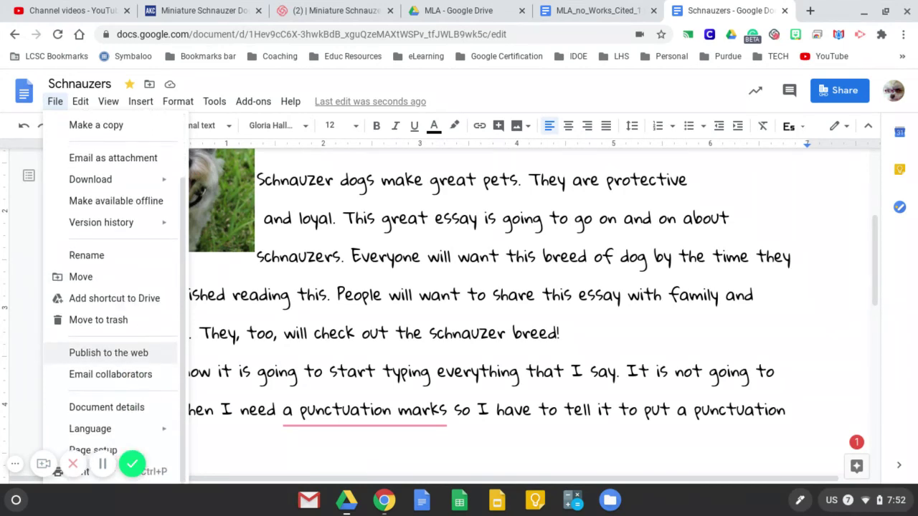
left_click(82, 410)
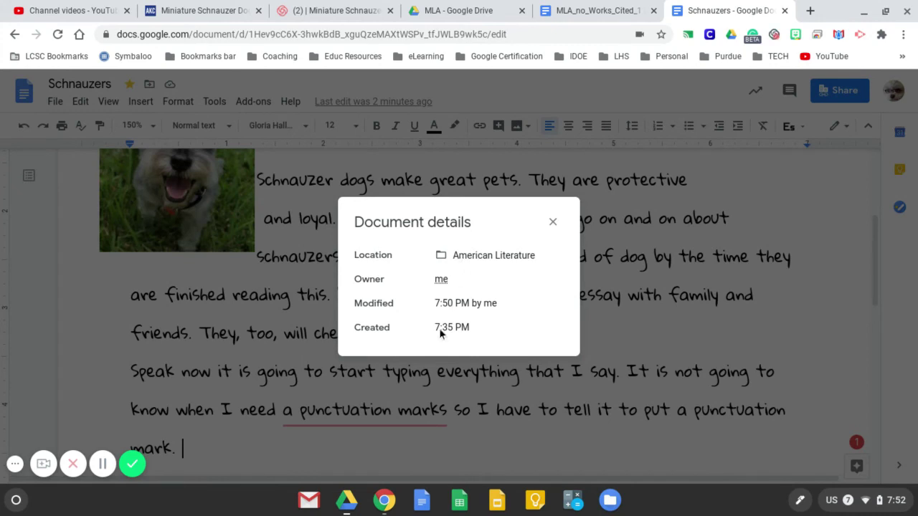
left_click(551, 222)
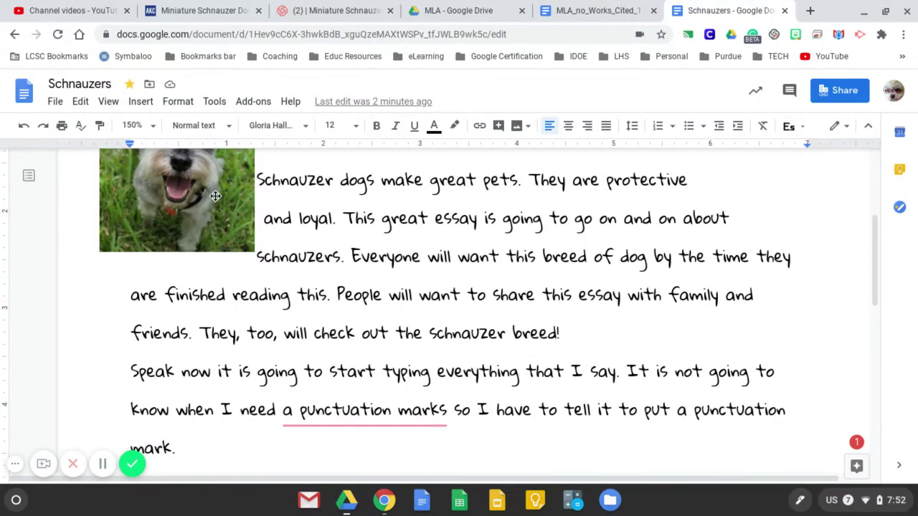
Hide the document ruler and show it again
left_click(81, 103)
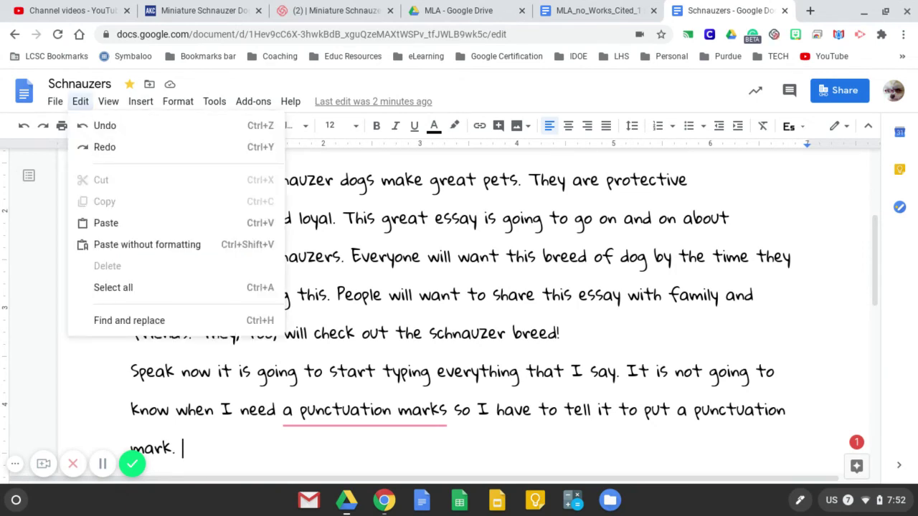
mouse_move(107, 103)
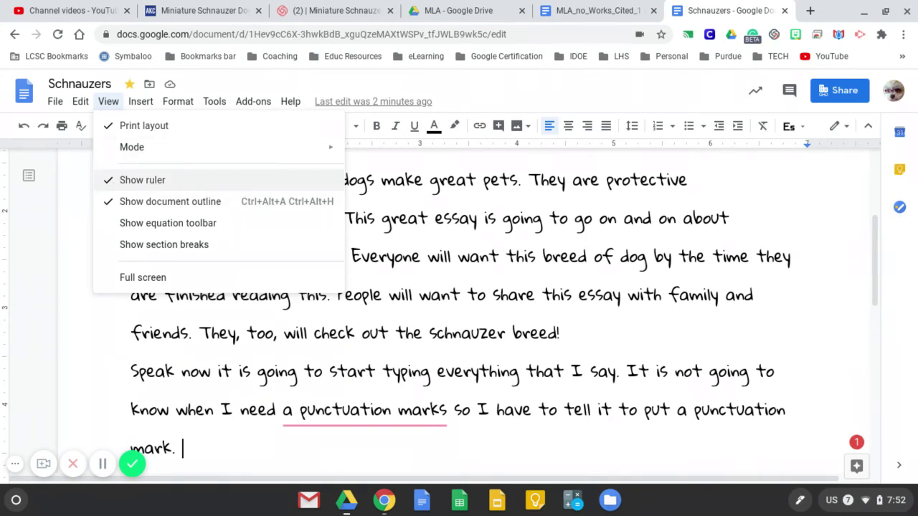
left_click(126, 185)
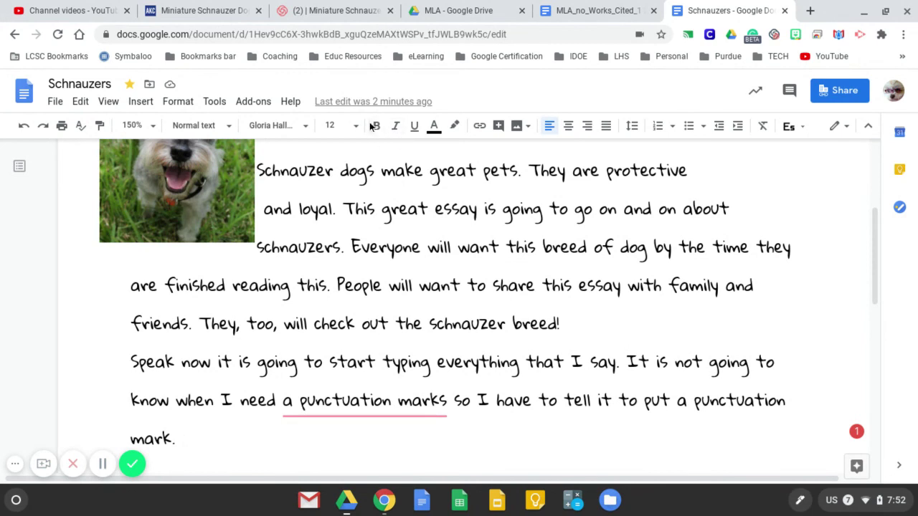
left_click(107, 103)
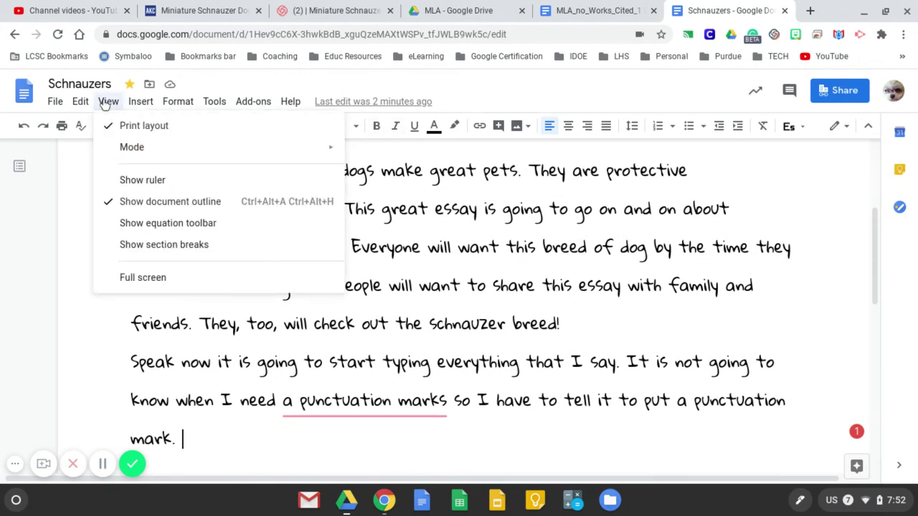
left_click(113, 185)
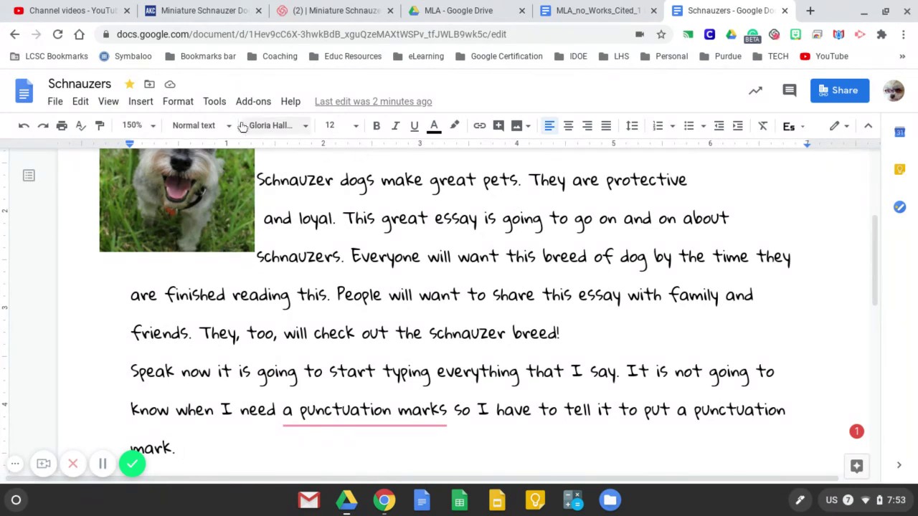
Insert a table with two columns and two rows below the dictated text
left_click(141, 102)
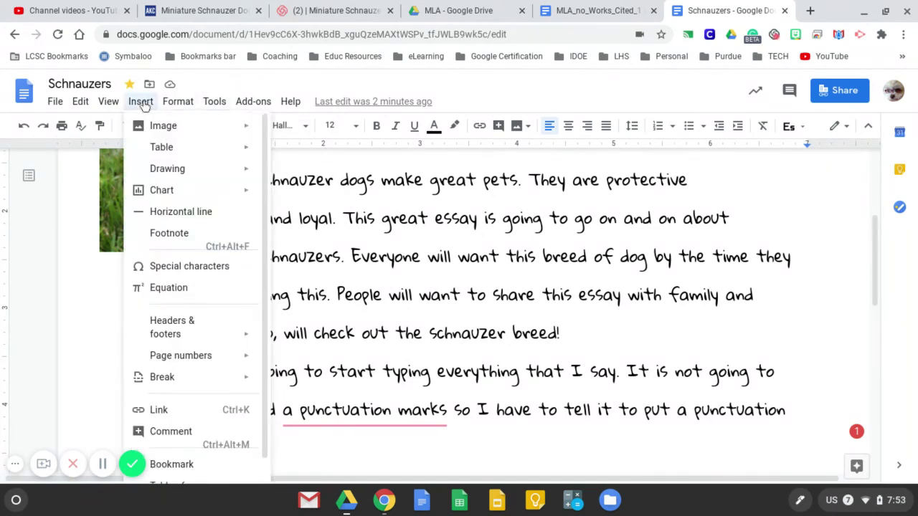
mouse_move(156, 151)
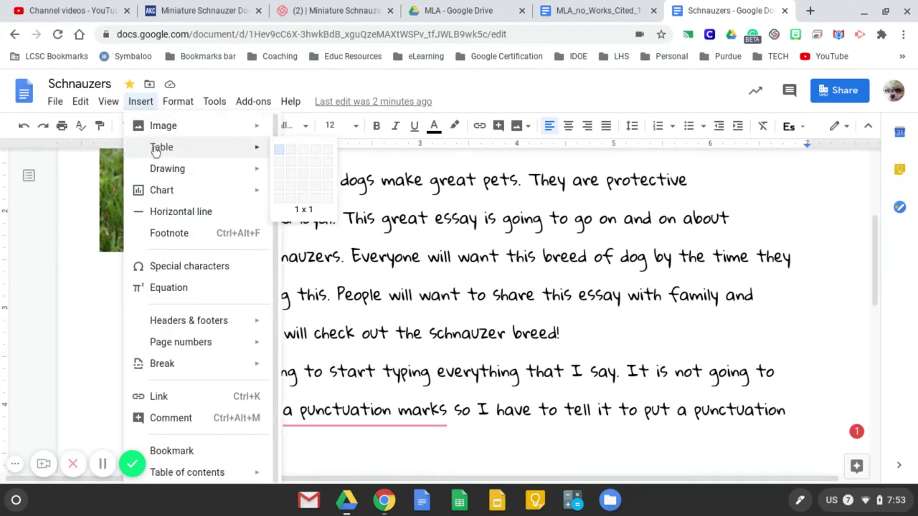
left_click(291, 160)
scroll(529, 364, "down", 2)
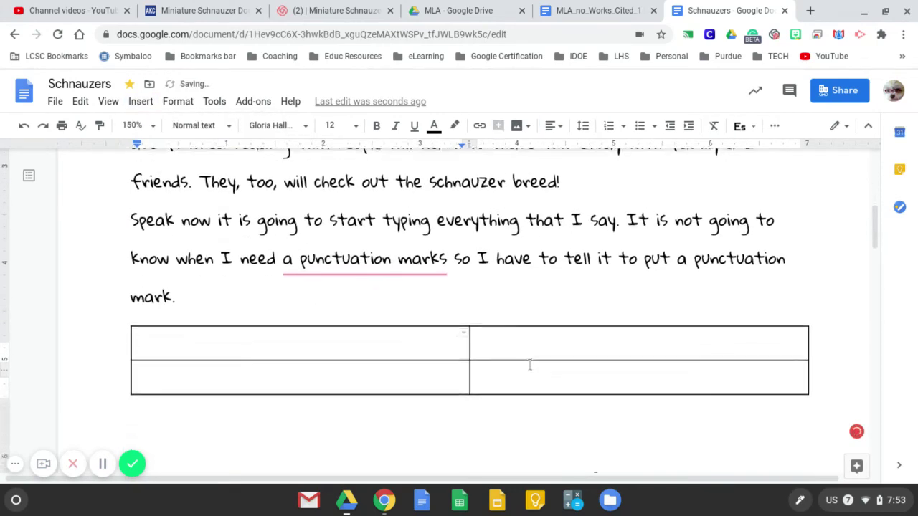
Narrow the table's first column to about 0.75 inch wide
scroll(529, 364, "up", 3)
scroll(499, 461, "down", 2)
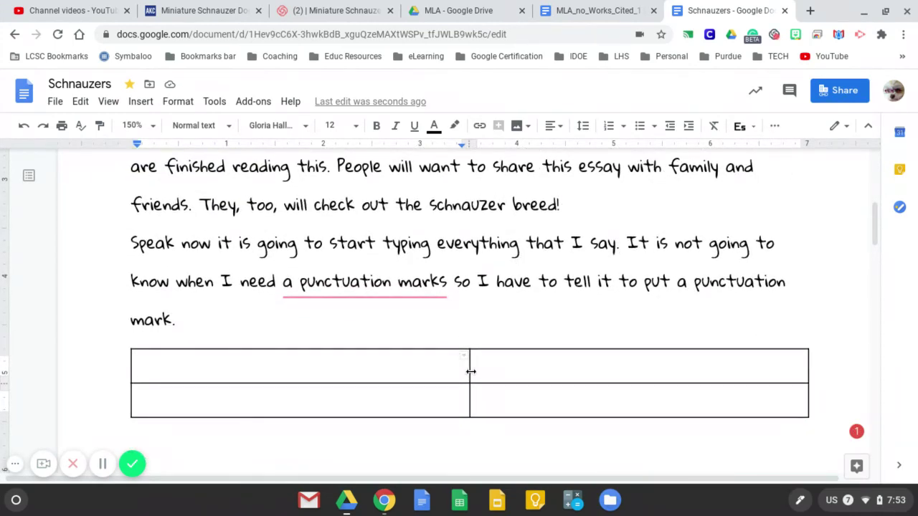
left_click_drag(467, 374, 205, 381)
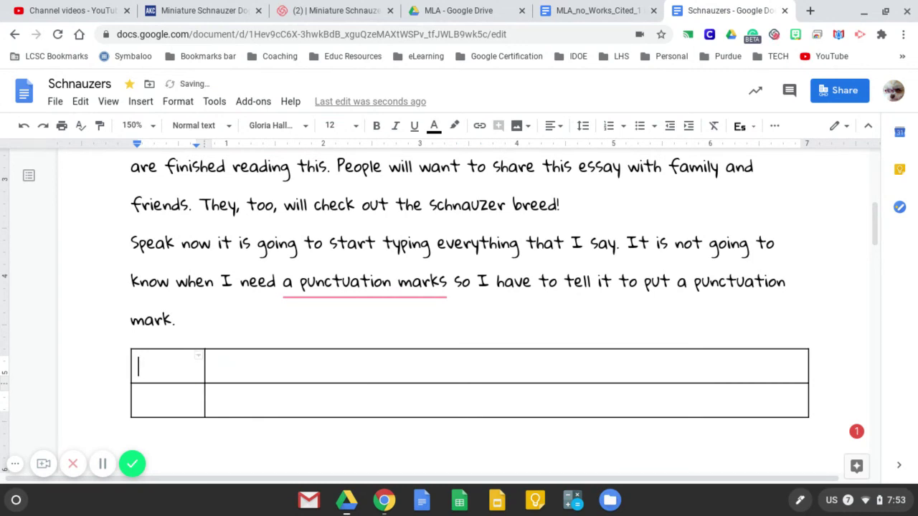
Number the table's first-column cells 1 and 2, and enter "Information" in the second cell of the first row
type("I")
left_click(166, 410)
type("2")
left_click(229, 368)
type("Information")
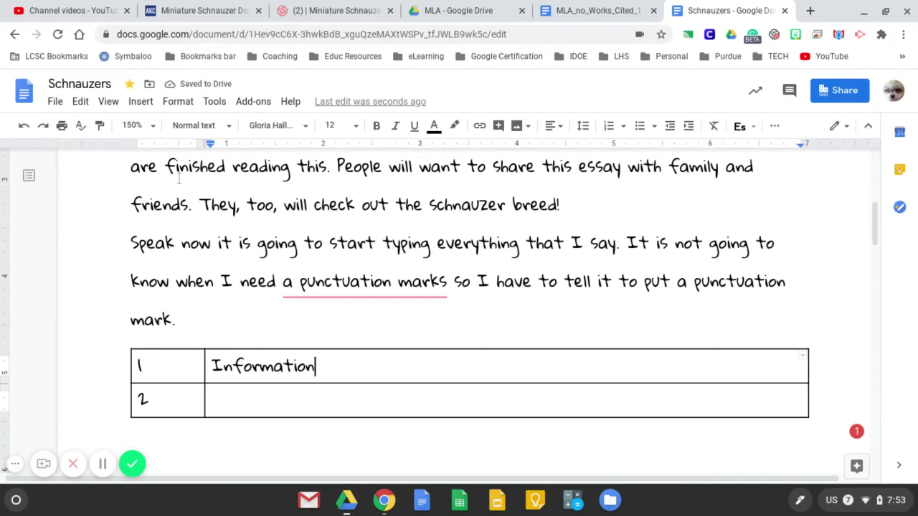
Select the table's first row and review the formatting options available for it, leaving them unapplied
left_click(176, 353)
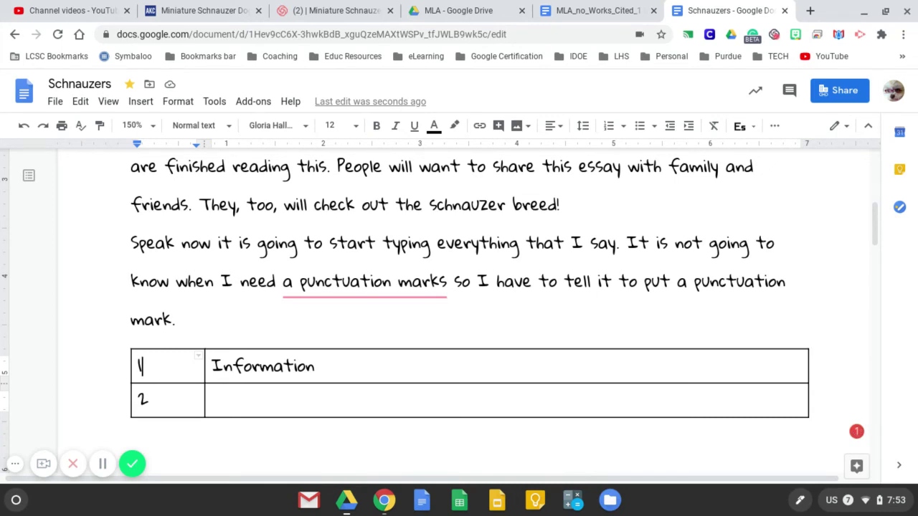
left_click_drag(174, 352, 242, 377)
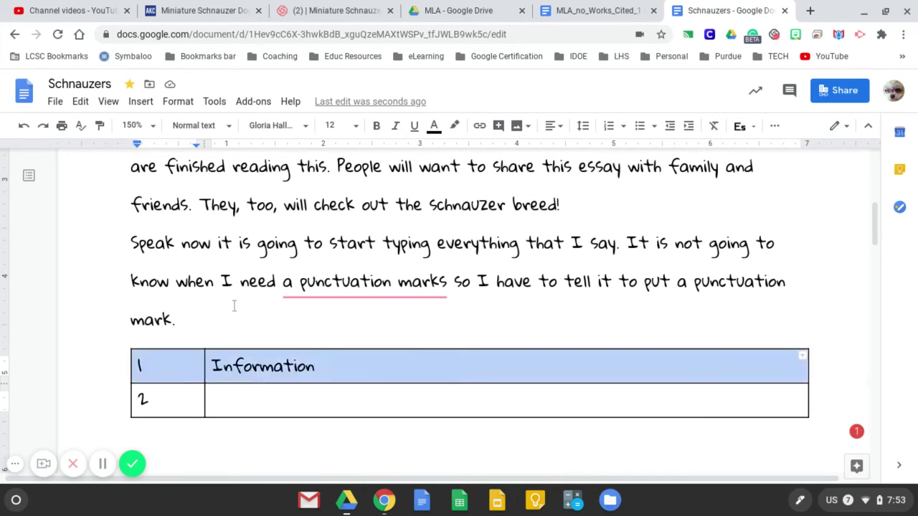
left_click(177, 101)
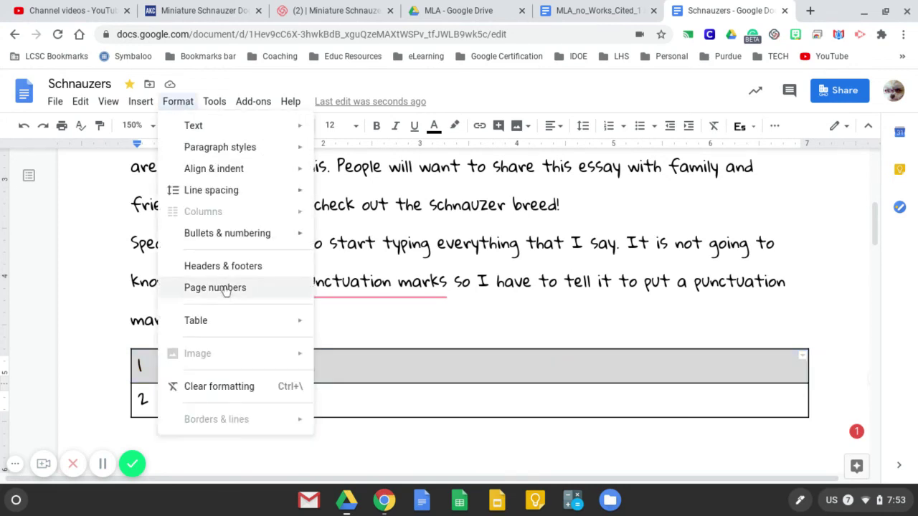
mouse_move(215, 324)
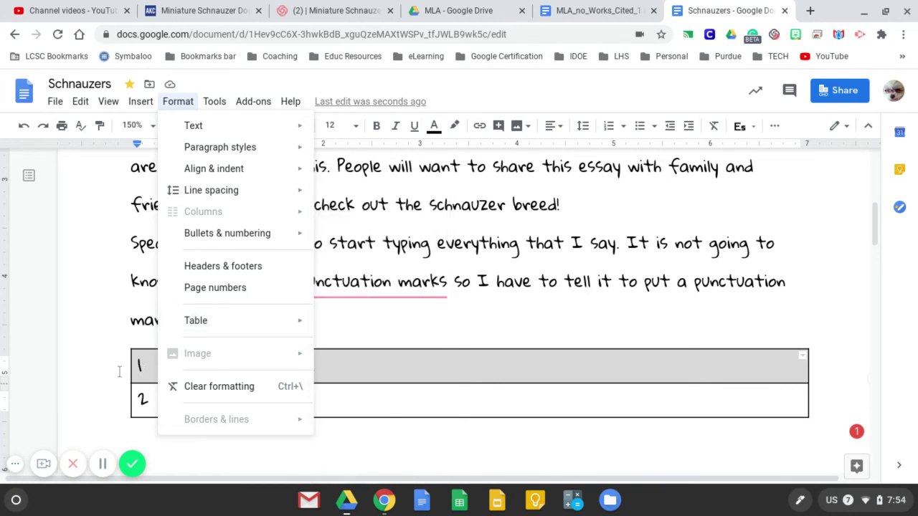
left_click(119, 371)
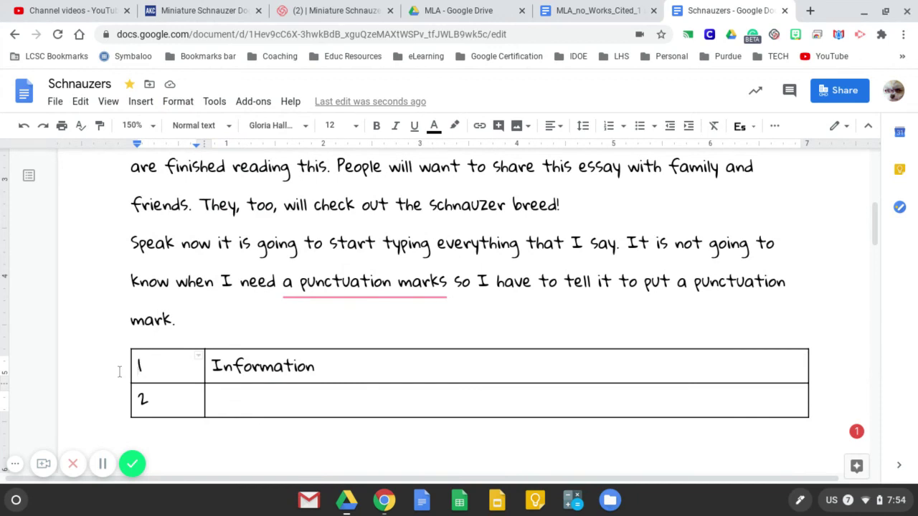
Add the comment "Does this look right?" to the table cell containing 1
left_click(143, 101)
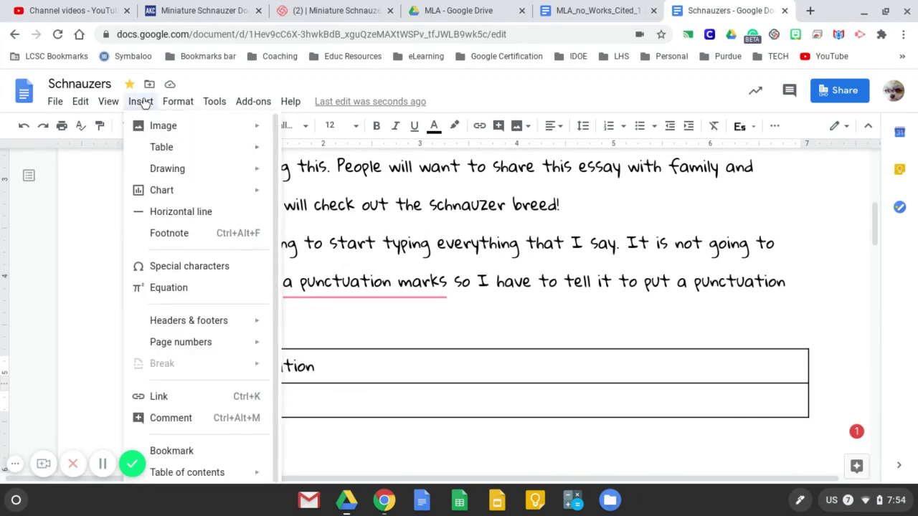
mouse_move(177, 171)
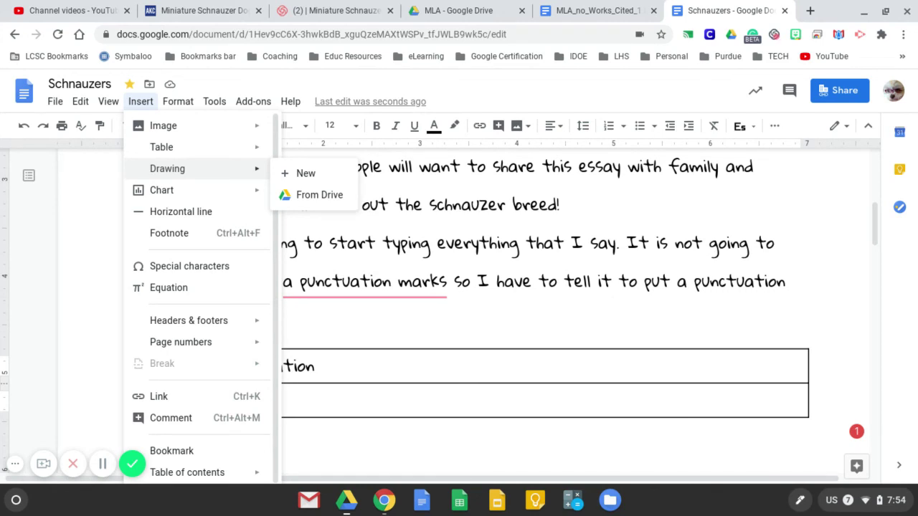
mouse_move(172, 194)
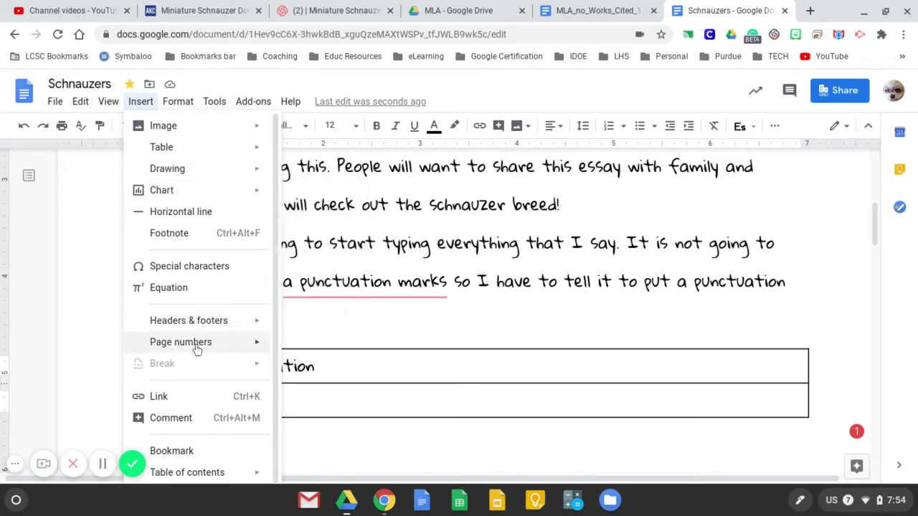
mouse_move(192, 470)
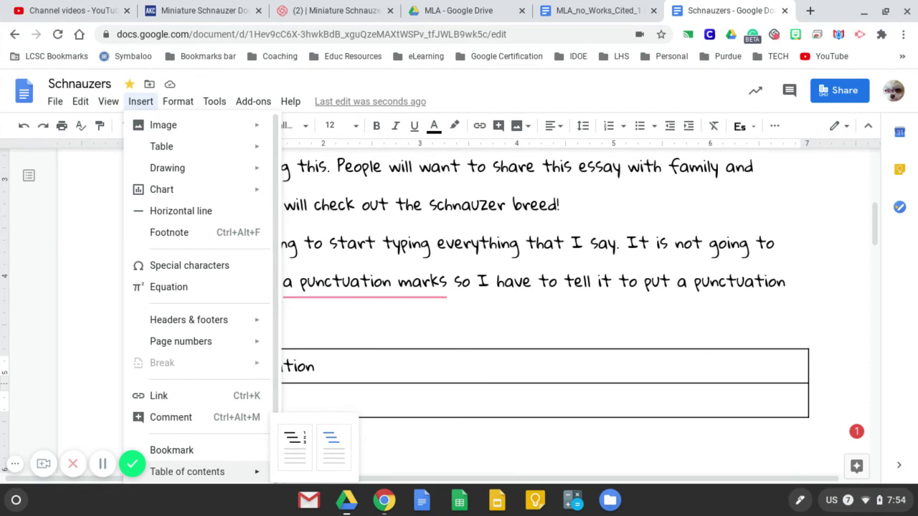
left_click(172, 417)
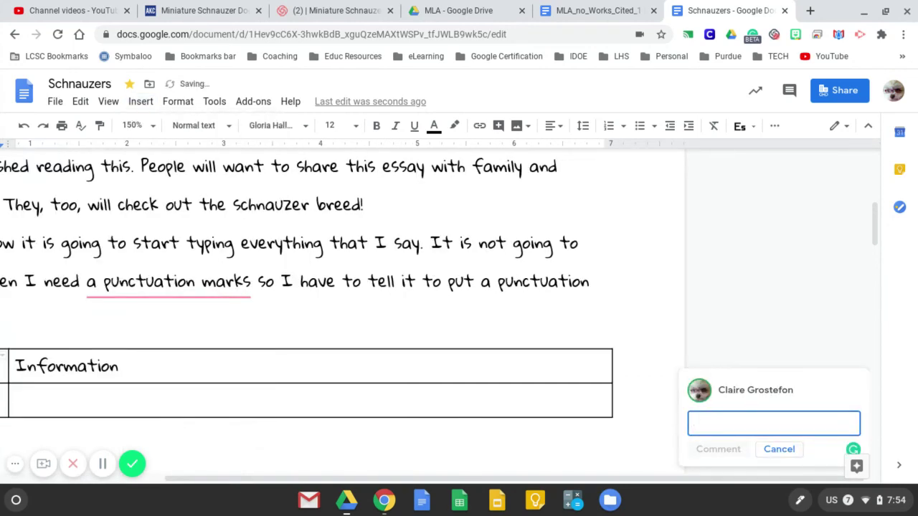
type("Do")
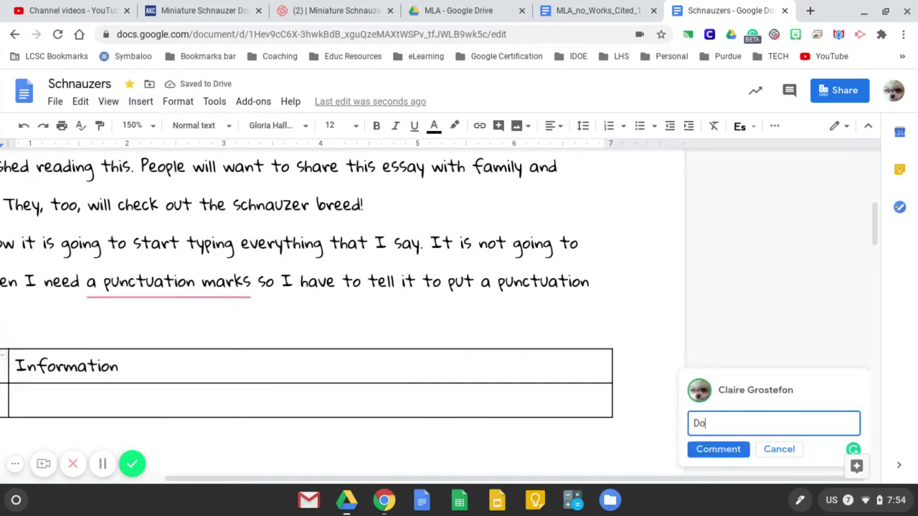
type("es this look right?")
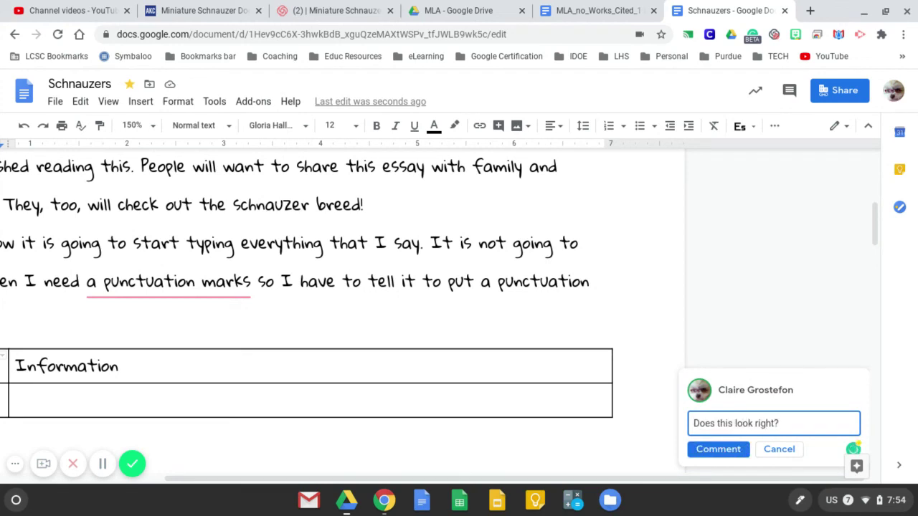
key("Return")
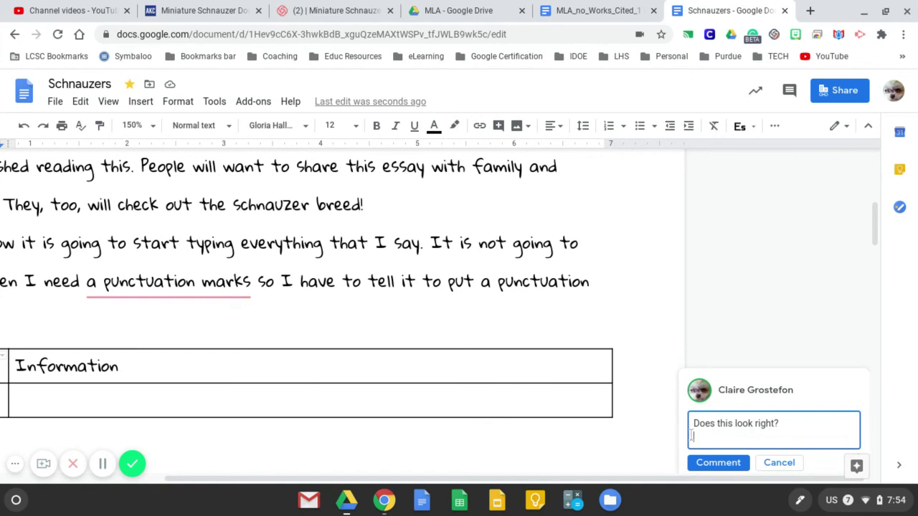
left_click(702, 465)
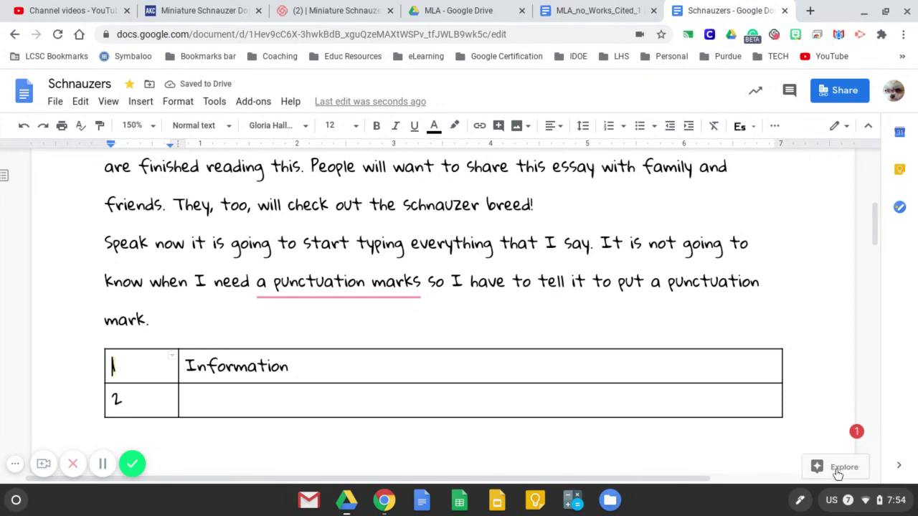
scroll(852, 365, "down", 3)
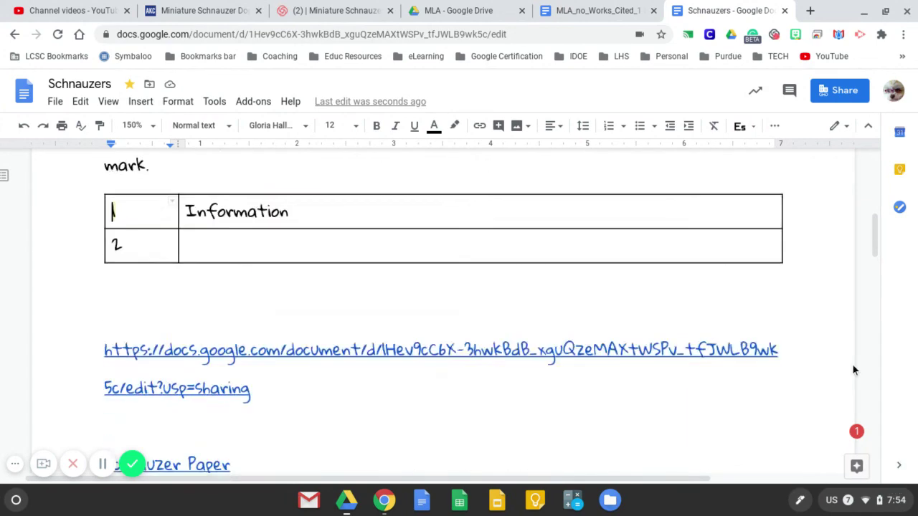
scroll(852, 364, "up", 6)
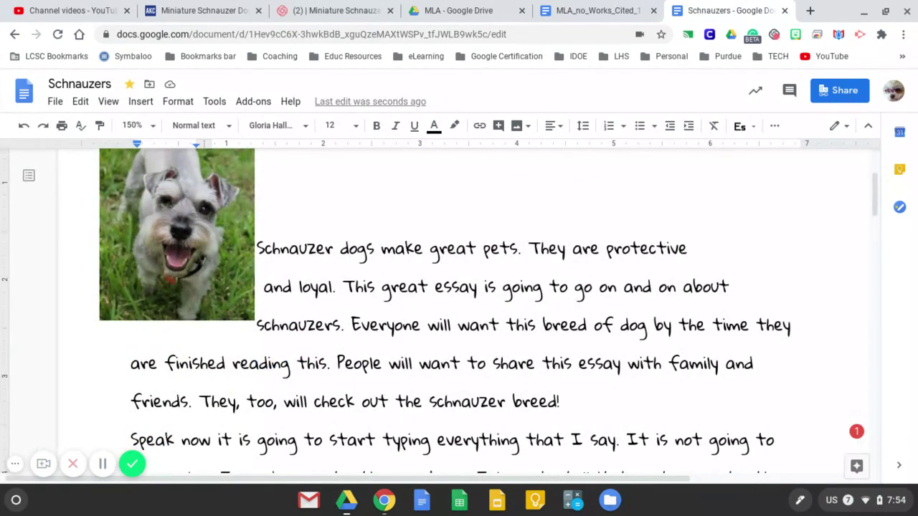
scroll(433, 308, "right", 5)
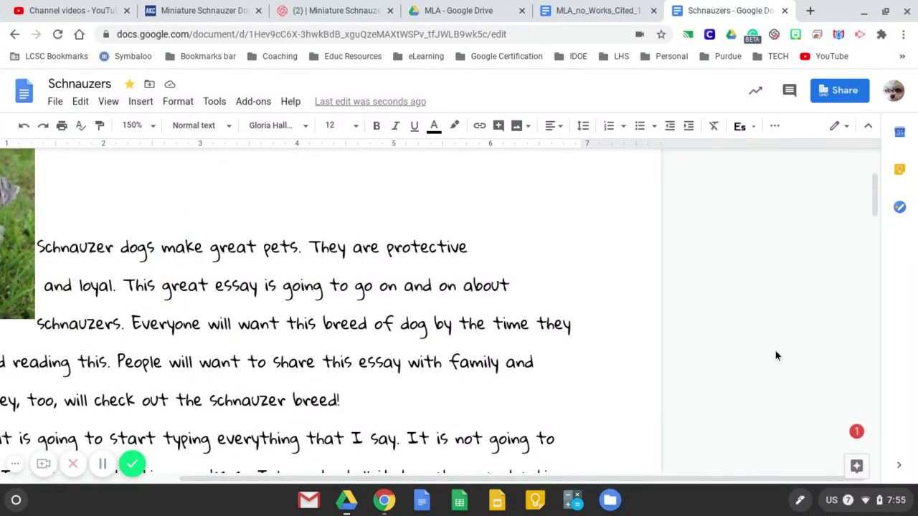
scroll(774, 356, "left", 5)
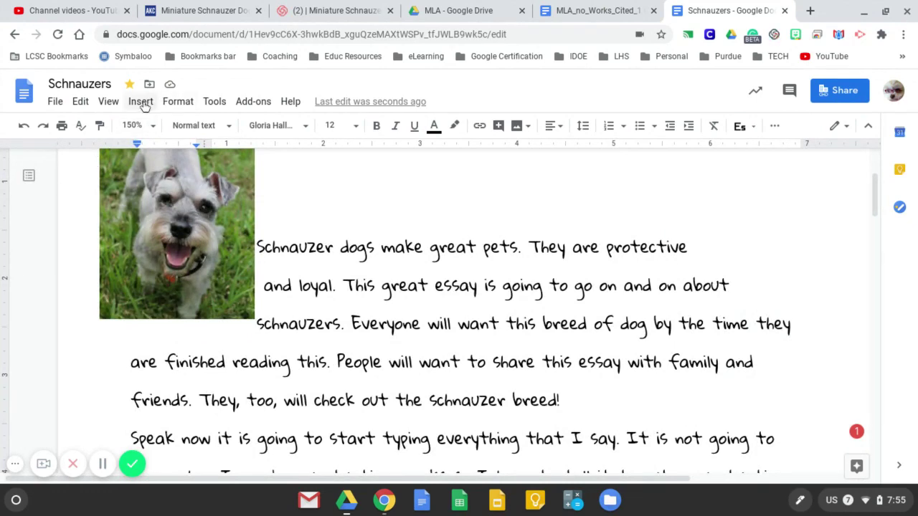
Review the document's formatting options and its available tools
left_click(176, 106)
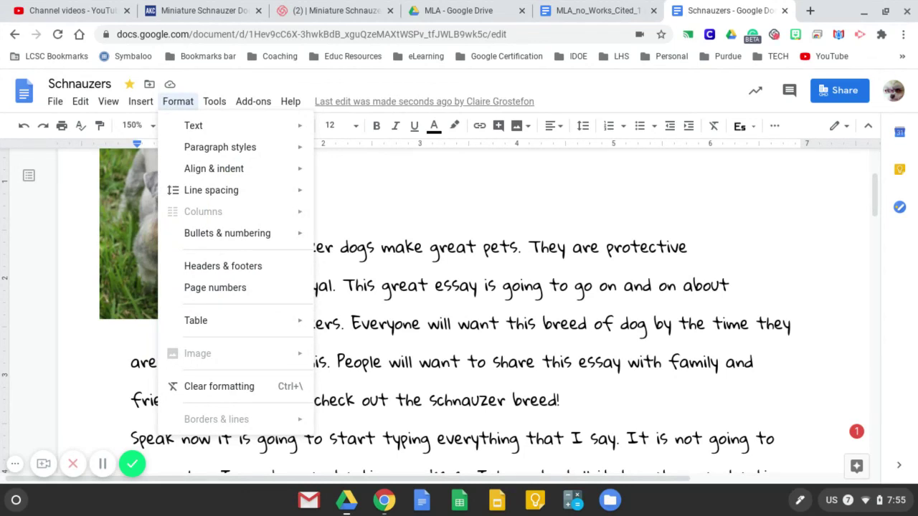
mouse_move(222, 104)
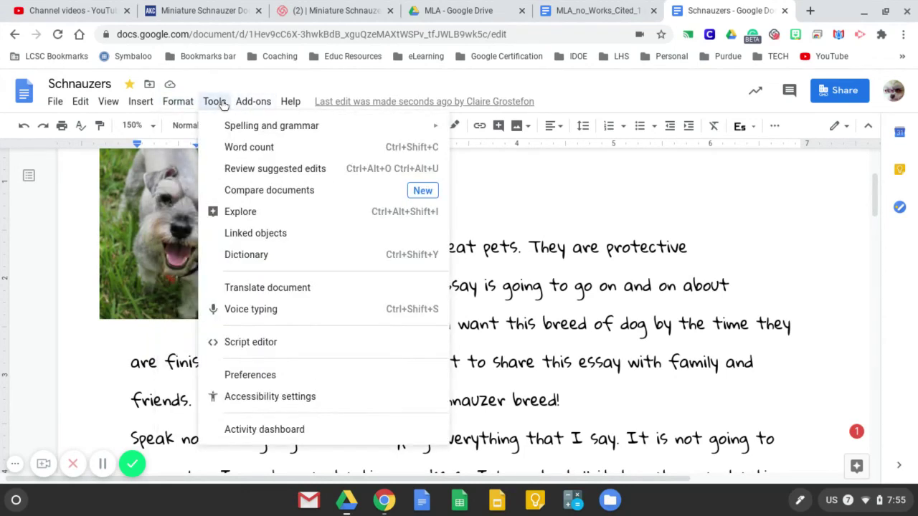